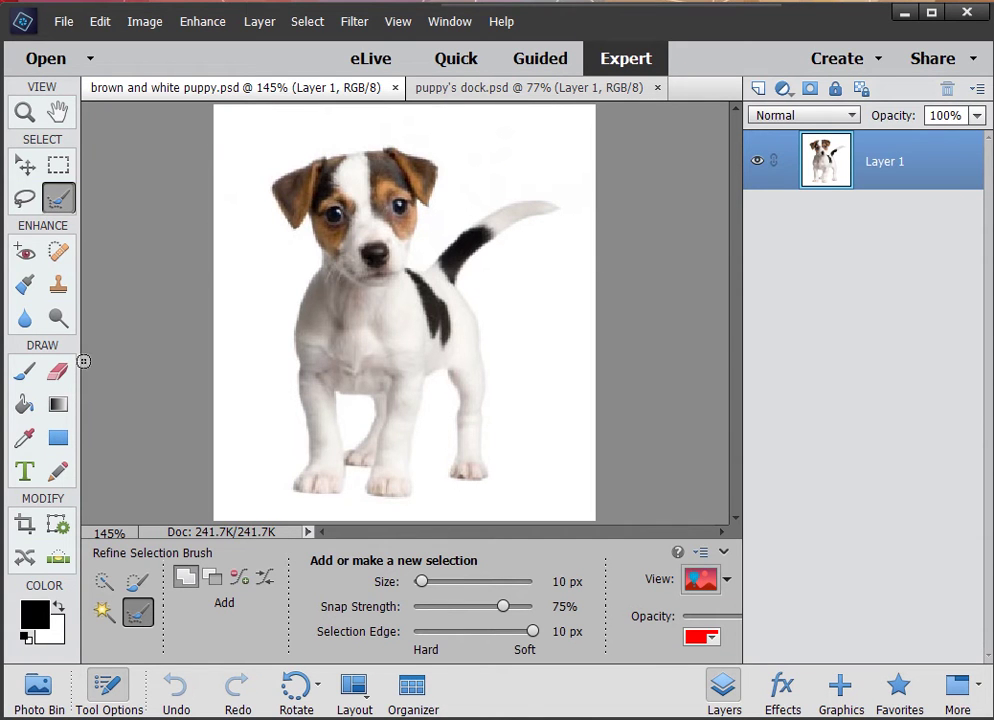
Magic Wand (Tolerance 32, Contiguous) the white background and the puppy's white chest and legs
{"action": "left_click", "coordinate": [103, 612]}
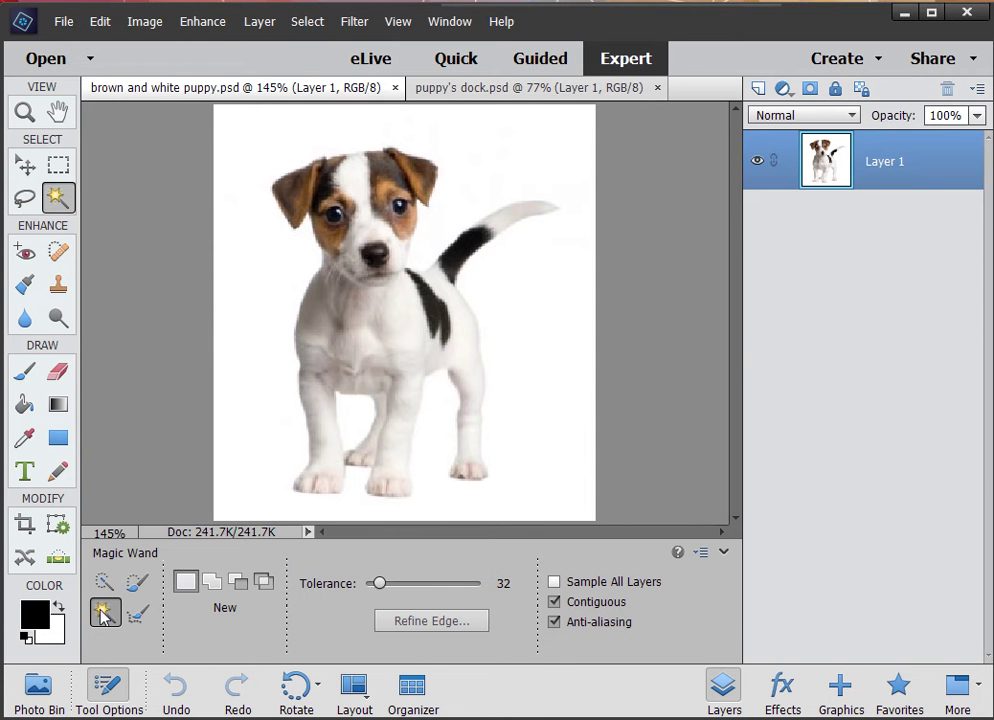
{"action": "left_click", "coordinate": [368, 297]}
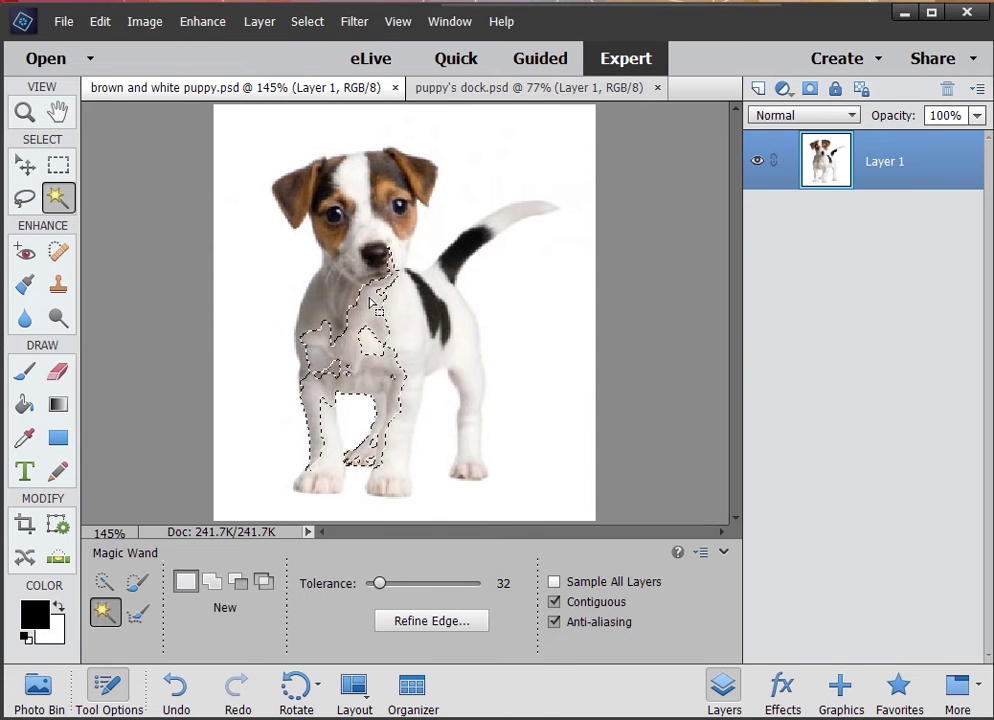
{"action": "left_click", "coordinate": [470, 341]}
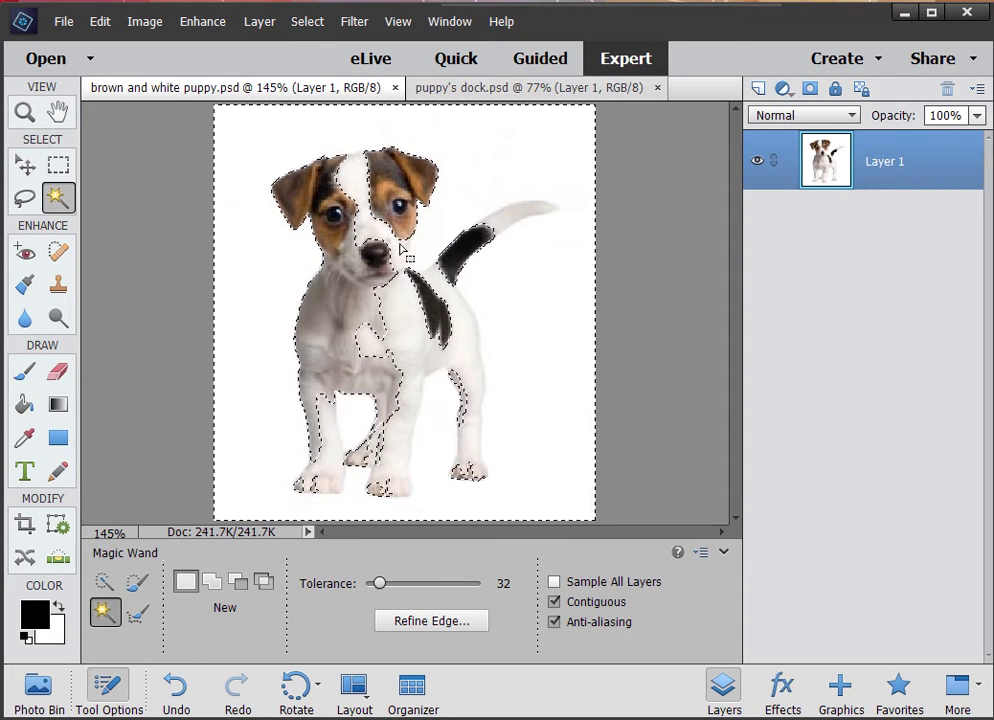
Copy the selected white areas and create a new Untitled-1 image from the clipboard
{"action": "left_click", "coordinate": [100, 22]}
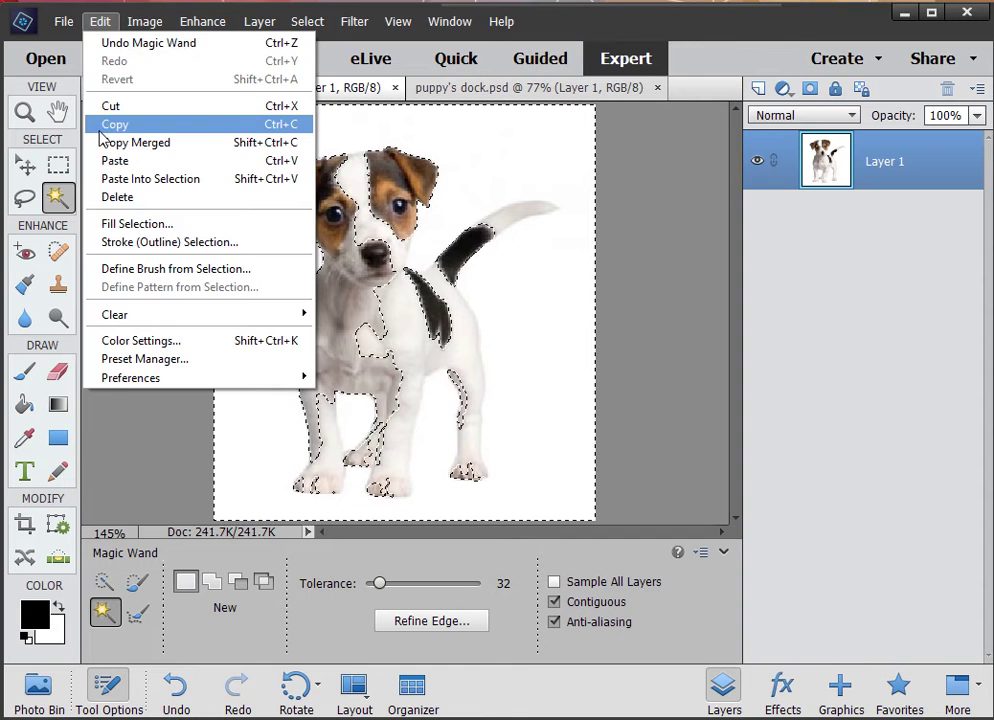
{"action": "left_click", "coordinate": [100, 129]}
{"action": "left_click", "coordinate": [62, 21]}
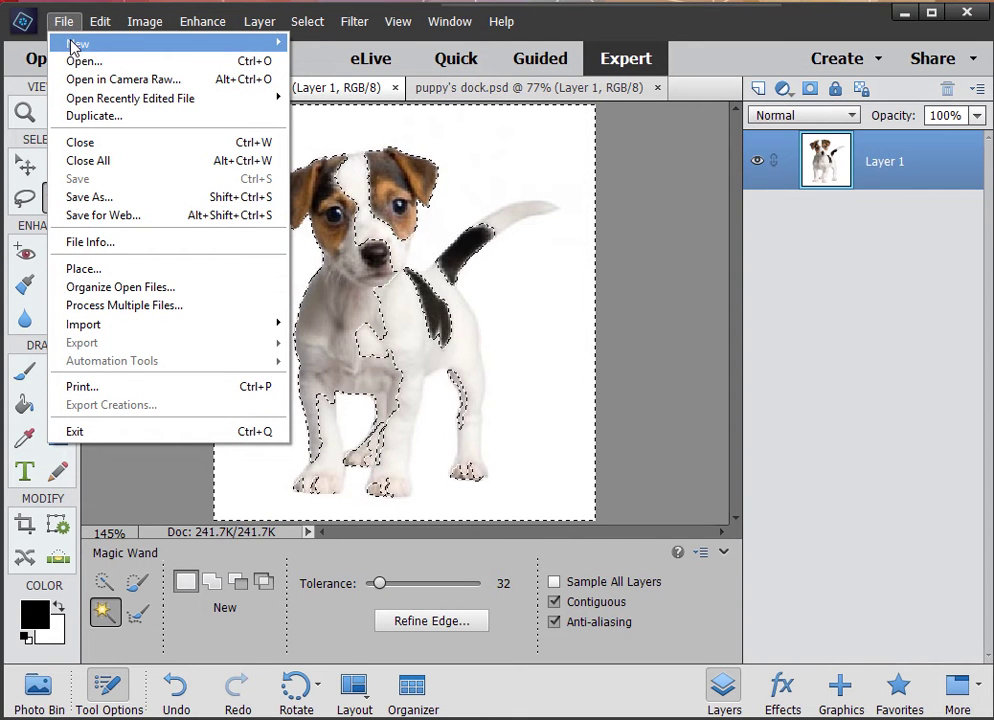
{"action": "mouse_move", "coordinate": [135, 44]}
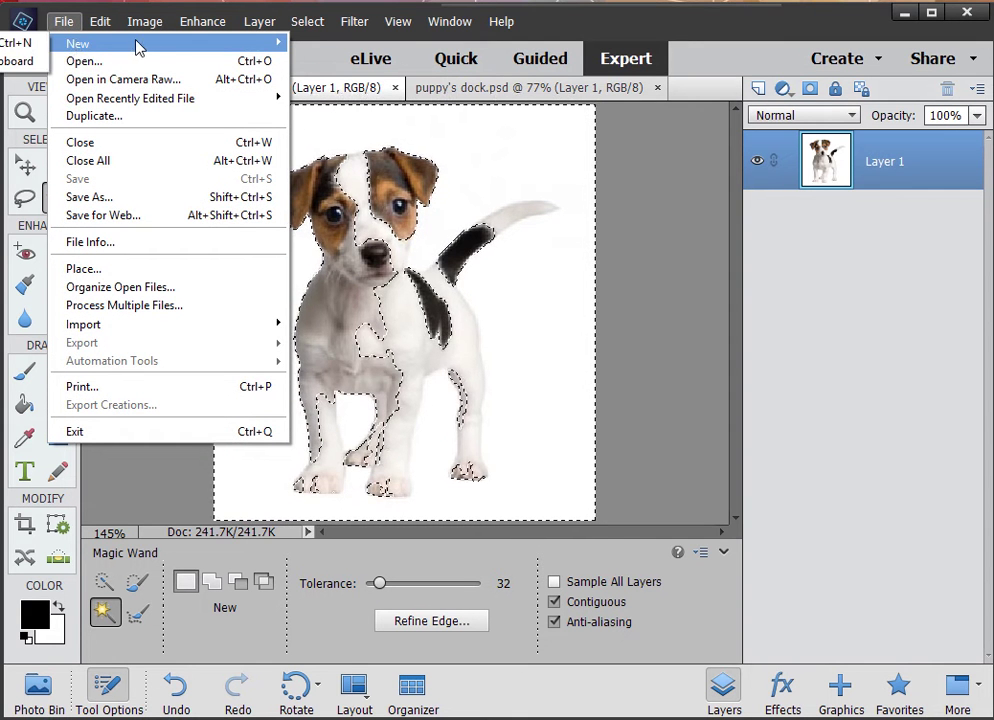
{"action": "left_click", "coordinate": [16, 63]}
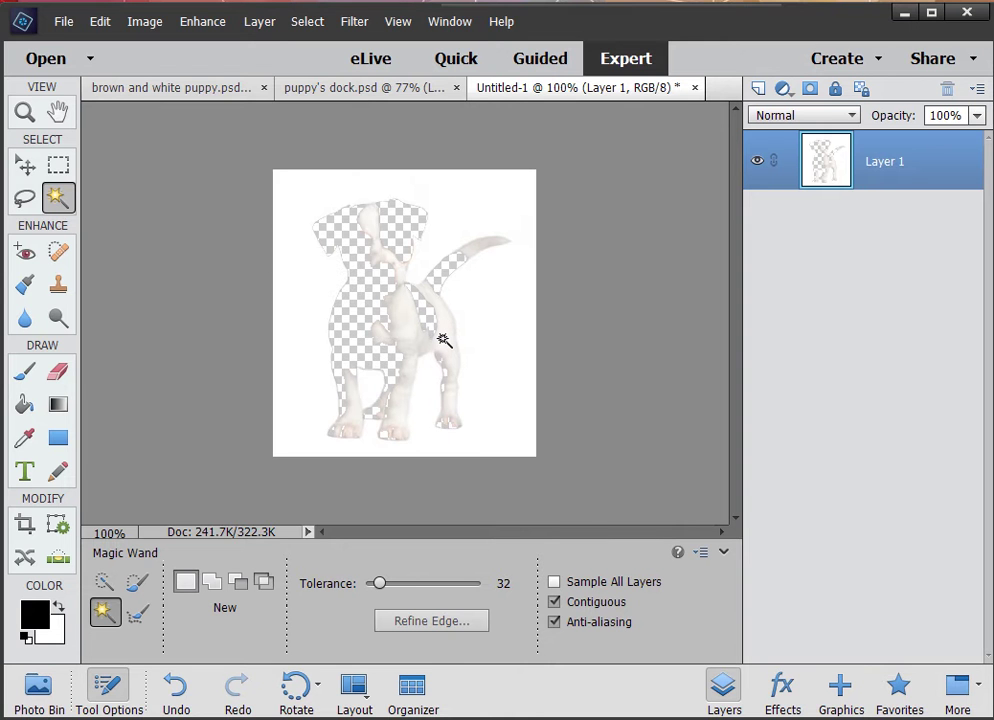
Cycle through the open document tabs, ending on the new Untitled-1 image
{"action": "left_click", "coordinate": [357, 96]}
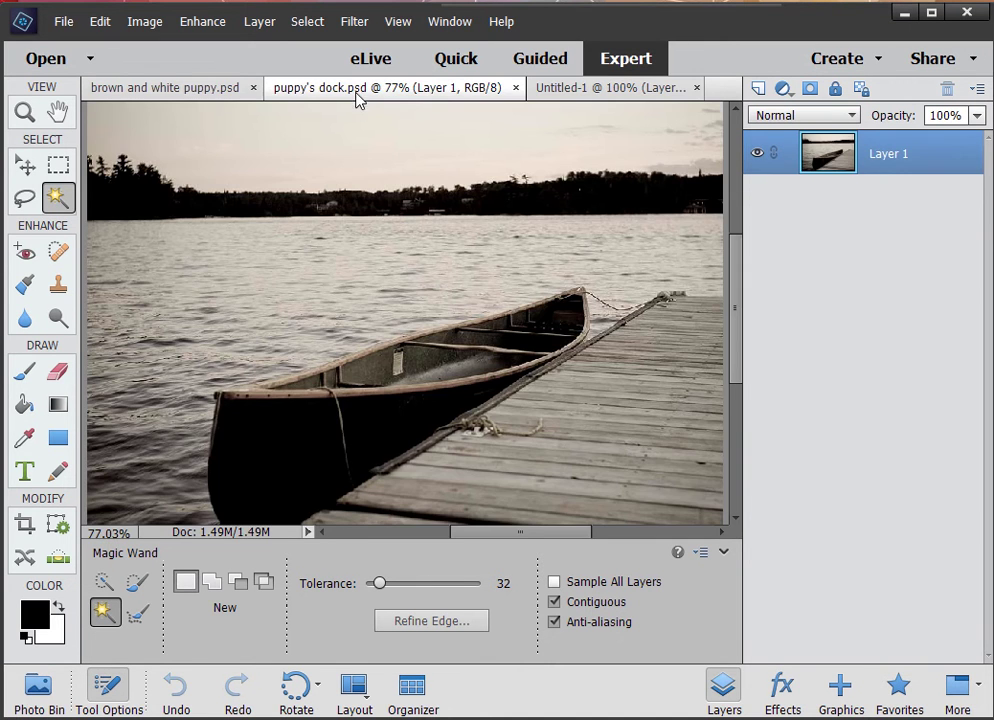
{"action": "left_click", "coordinate": [210, 90]}
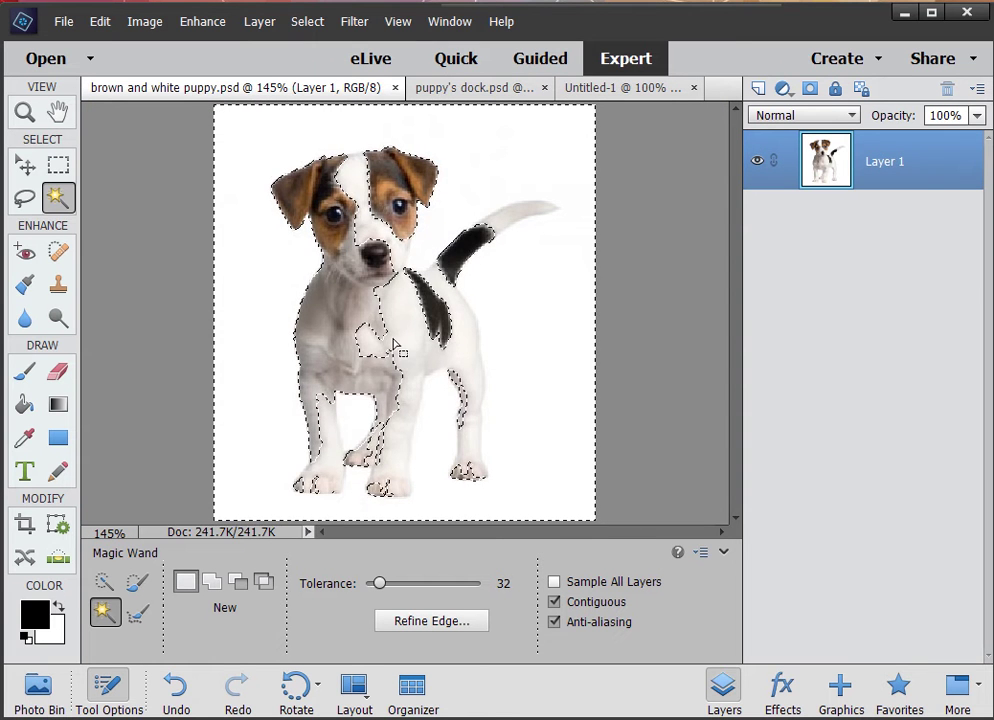
{"action": "left_click", "coordinate": [467, 90]}
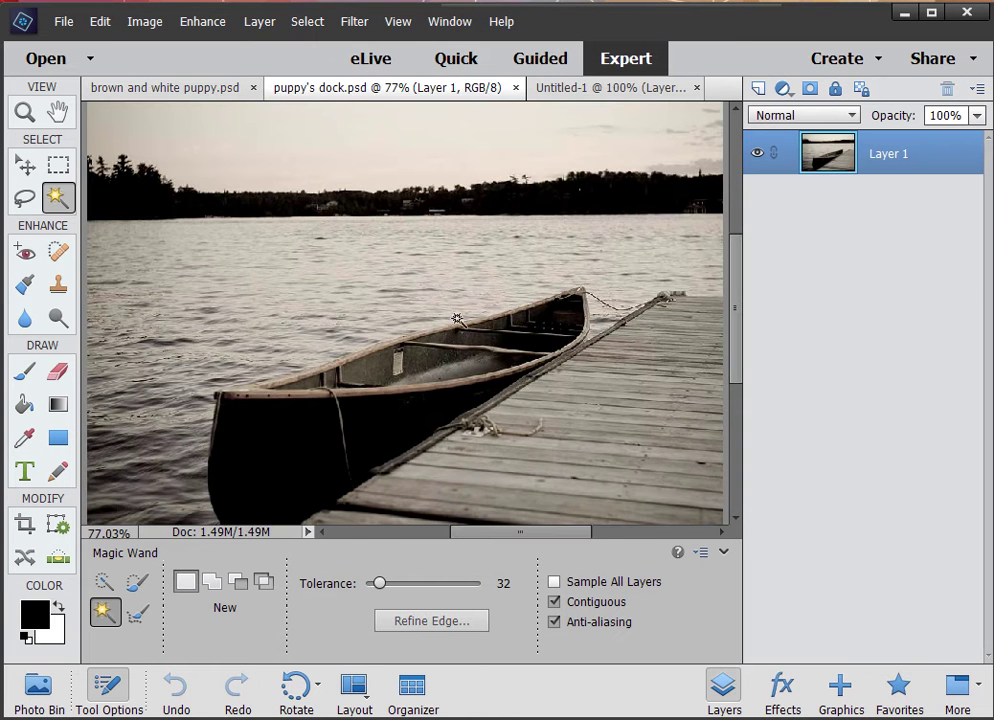
{"action": "left_click", "coordinate": [588, 89]}
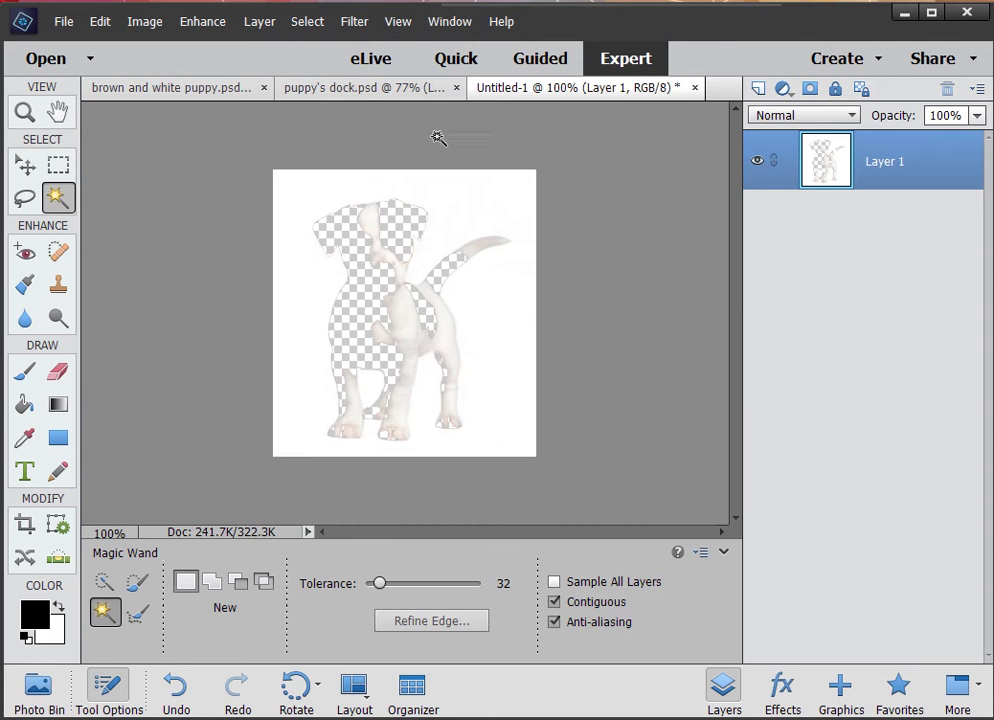
Back on the puppy photo, deselect with Ctrl+D and Magic Wand the grey neck and chest fur
{"action": "left_click", "coordinate": [184, 92]}
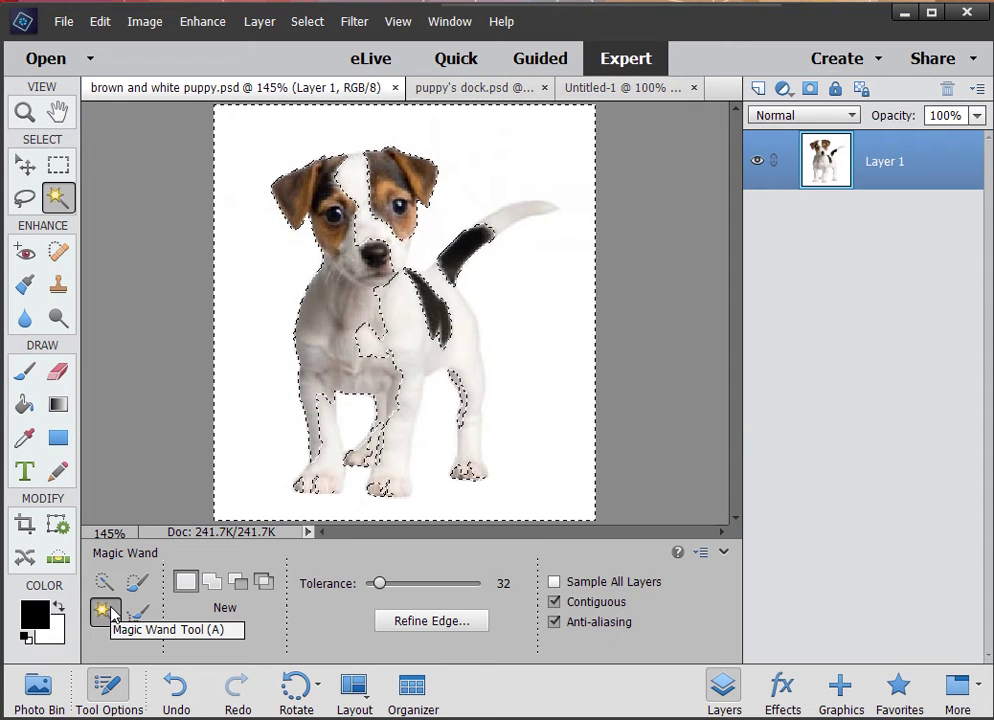
{"action": "left_click", "coordinate": [345, 321]}
{"action": "left_click", "coordinate": [368, 350]}
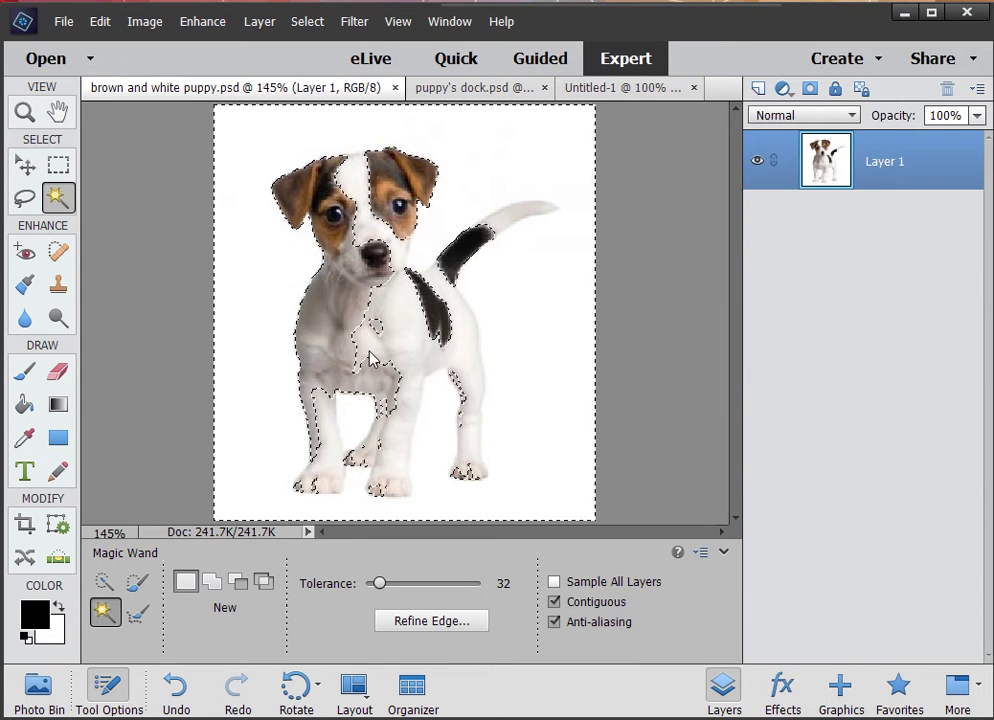
{"action": "key", "text": "ctrl+d"}
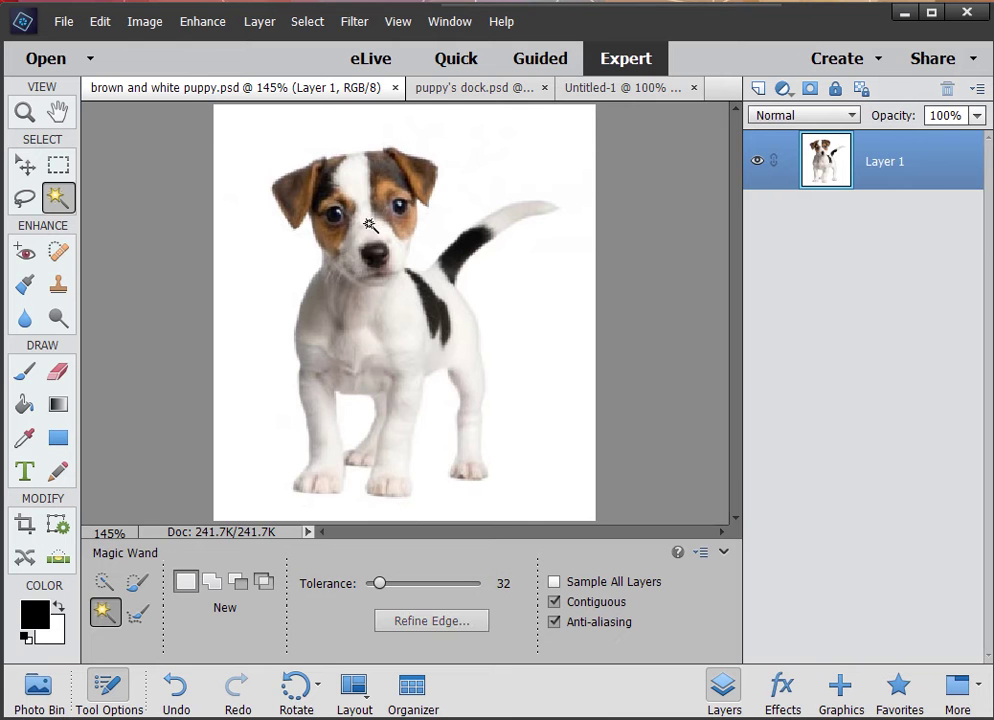
{"action": "left_click", "coordinate": [368, 224]}
{"action": "left_click", "coordinate": [336, 232]}
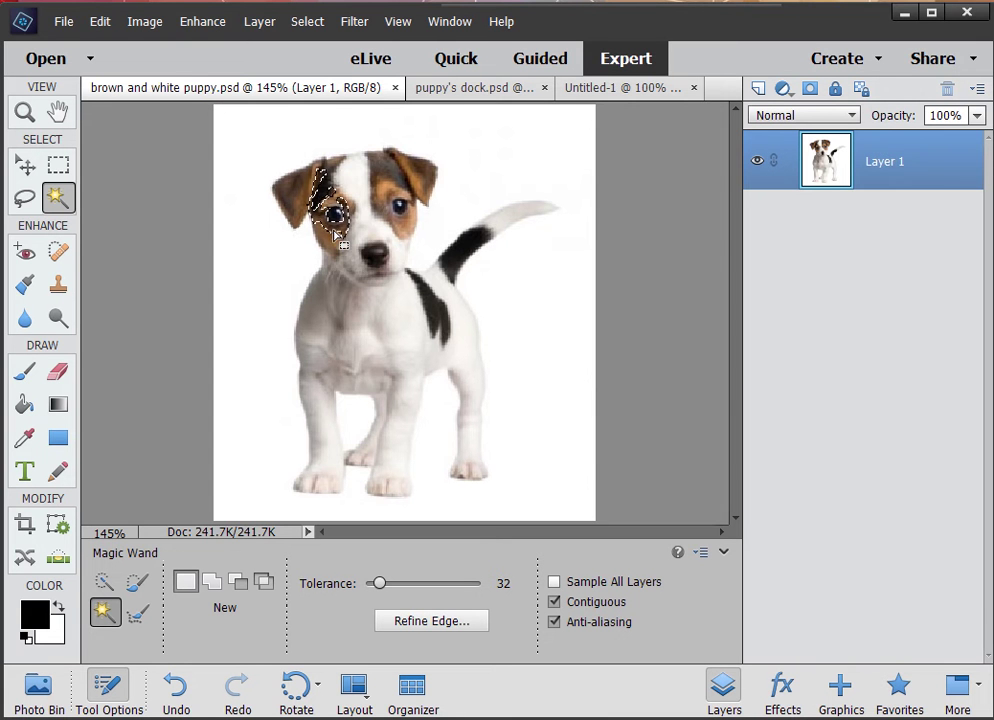
{"action": "left_click", "coordinate": [343, 306]}
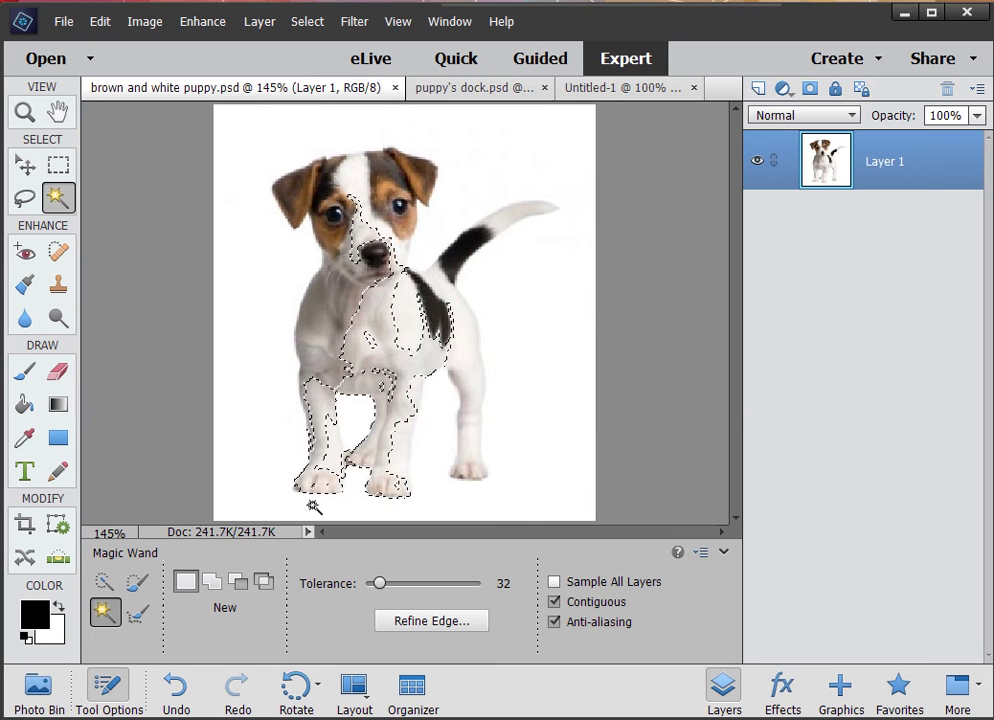
Paint the left leg, right body side, tail and left ear into the selection with an 18 px Selection Brush
{"action": "left_click", "coordinate": [135, 592]}
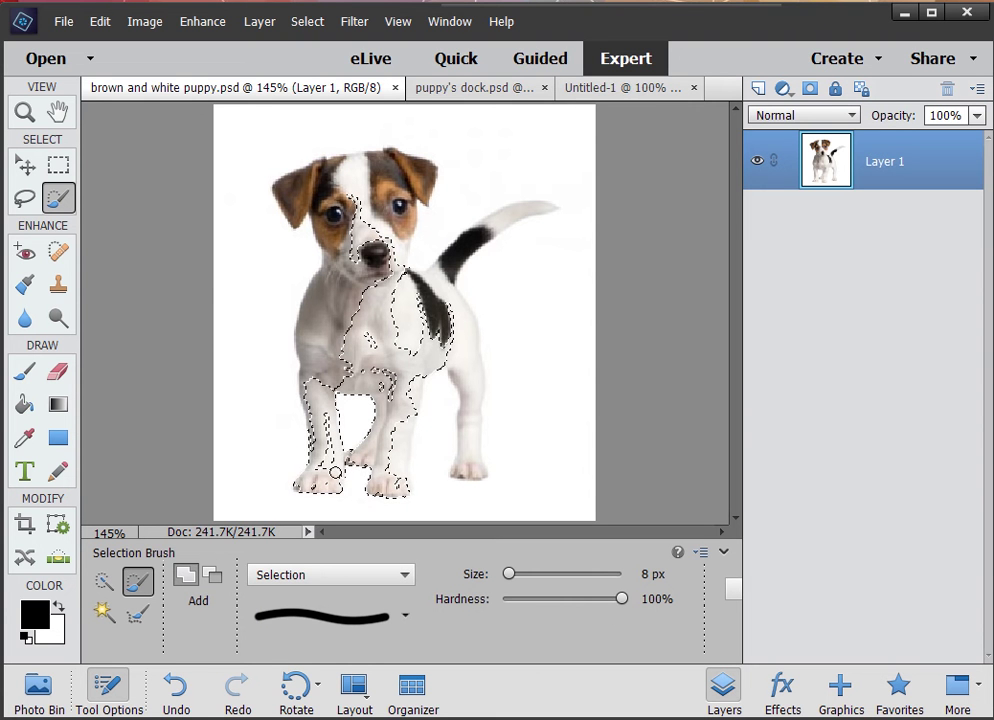
{"action": "left_click_drag", "start_coordinate": [335, 473], "coordinate": [329, 419]}
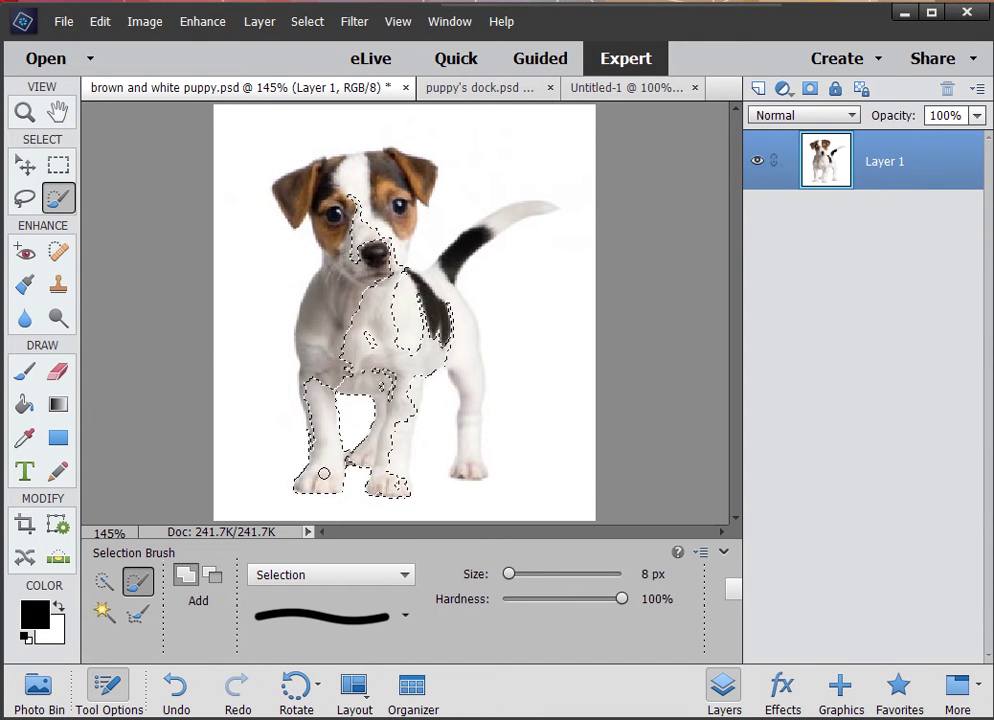
{"action": "left_click", "coordinate": [518, 576]}
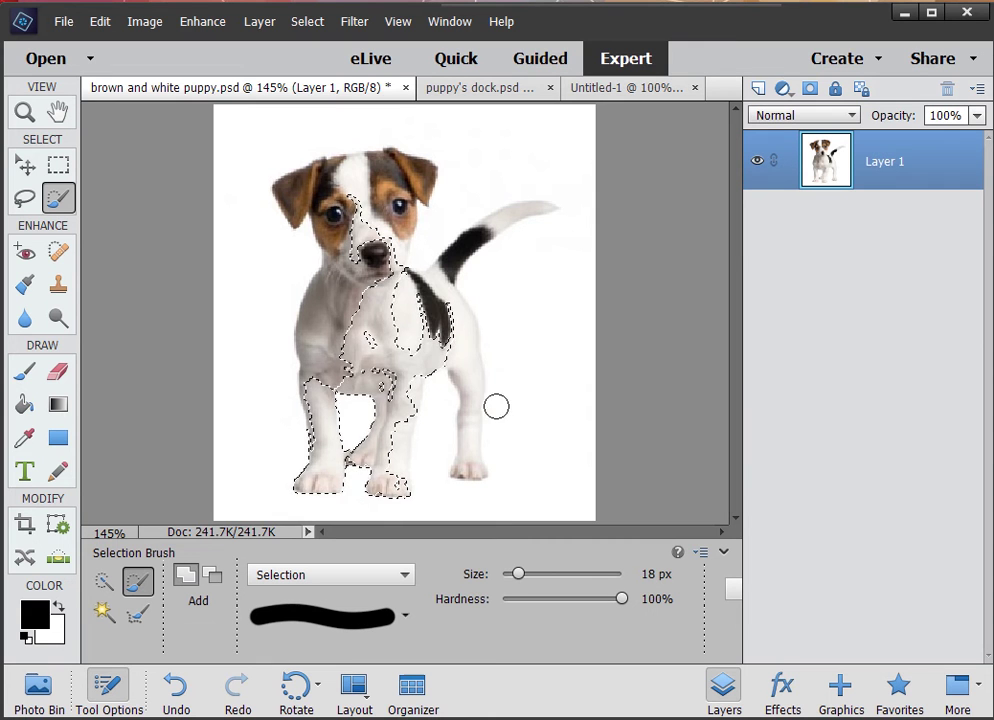
{"action": "mouse_move", "coordinate": [440, 300]}
{"action": "left_mouse_down"}
{"action": "mouse_move", "coordinate": [468, 380]}
{"action": "mouse_move", "coordinate": [470, 472]}
{"action": "left_mouse_up"}
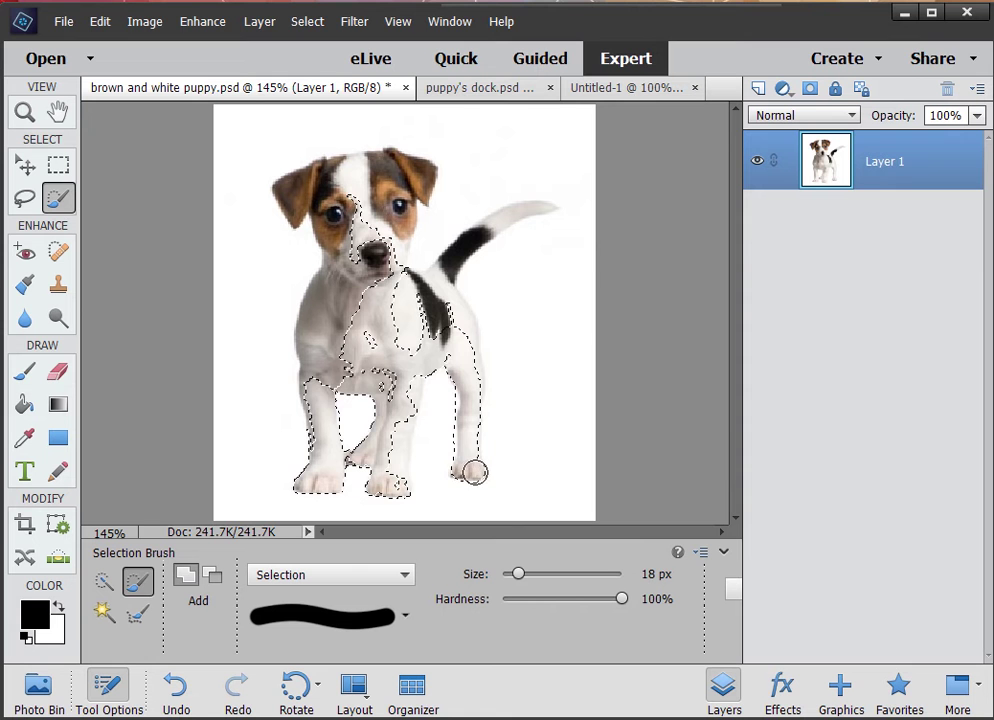
{"action": "mouse_move", "coordinate": [524, 213]}
{"action": "left_mouse_down"}
{"action": "mouse_move", "coordinate": [483, 232]}
{"action": "mouse_move", "coordinate": [440, 279]}
{"action": "mouse_move", "coordinate": [463, 332]}
{"action": "left_mouse_up"}
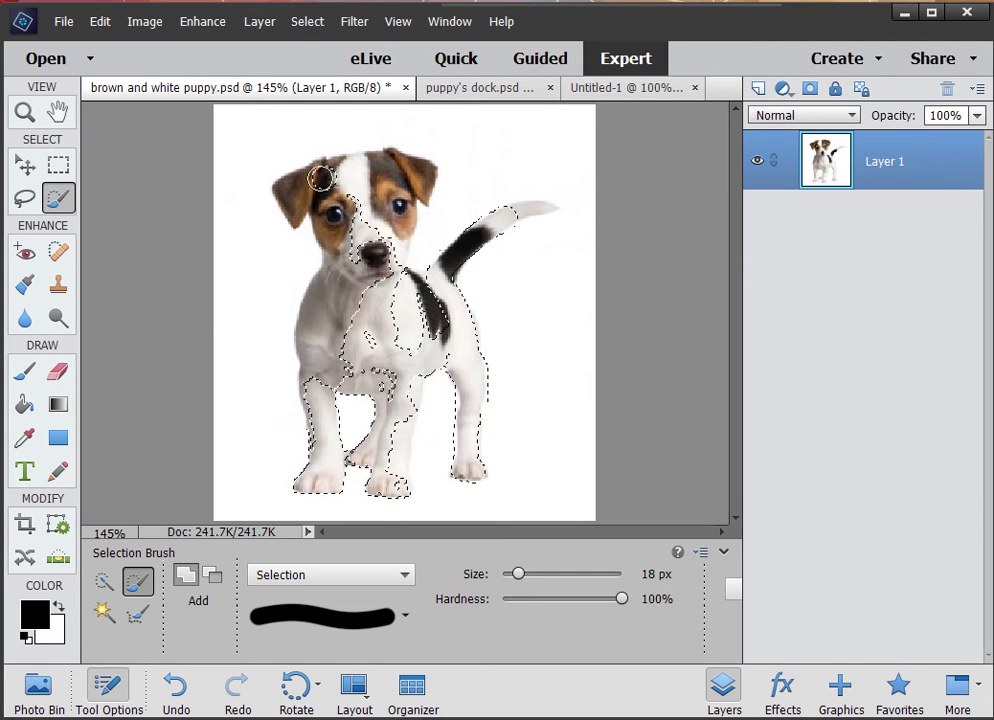
{"action": "mouse_move", "coordinate": [320, 170]}
{"action": "left_mouse_down"}
{"action": "mouse_move", "coordinate": [286, 167]}
{"action": "mouse_move", "coordinate": [276, 185]}
{"action": "mouse_move", "coordinate": [292, 218]}
{"action": "mouse_move", "coordinate": [317, 163]}
{"action": "mouse_move", "coordinate": [310, 180]}
{"action": "mouse_move", "coordinate": [323, 197]}
{"action": "left_mouse_up"}
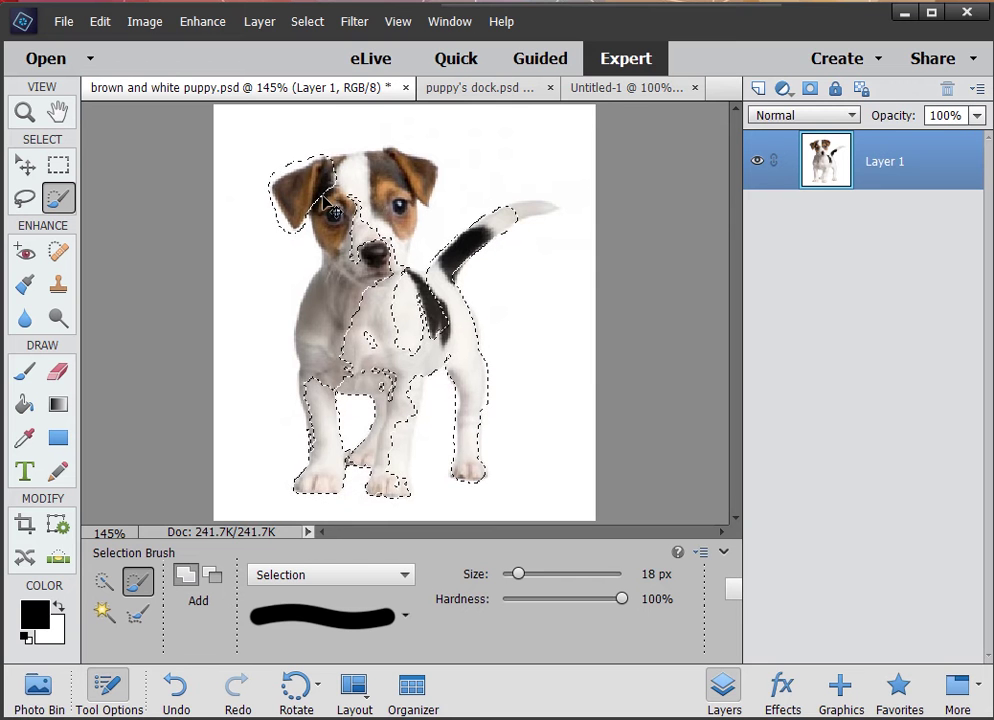
Zoom in and add the left cheek, neck edge and whole face using a 45 px brush
{"action": "key", "text": "ctrl+plus"}
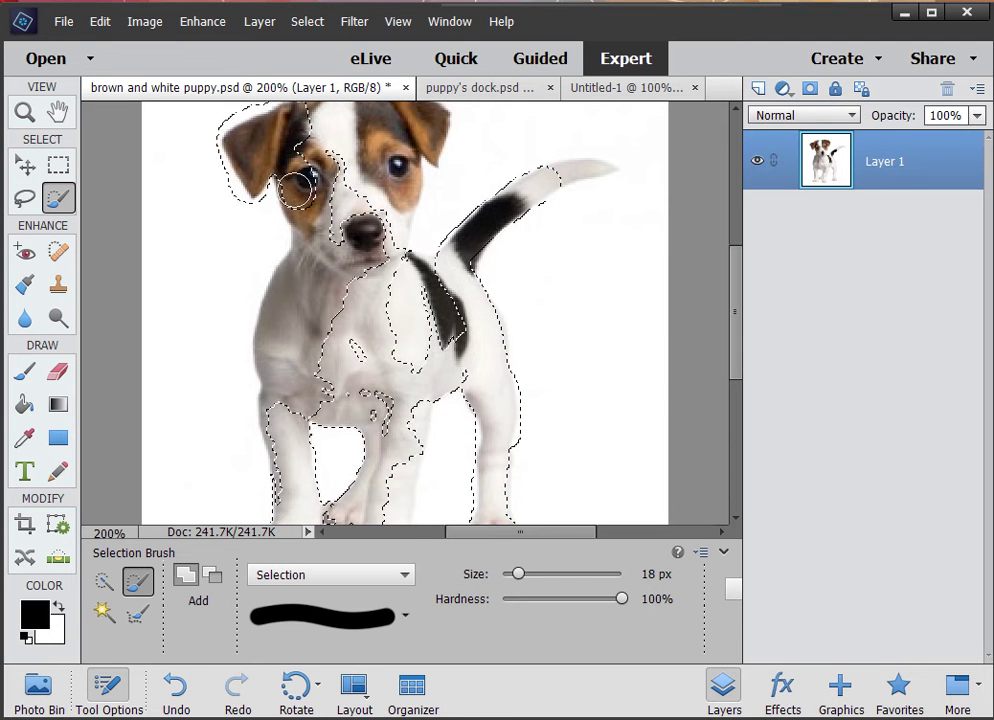
{"action": "mouse_move", "coordinate": [299, 209]}
{"action": "left_mouse_down"}
{"action": "mouse_move", "coordinate": [304, 235]}
{"action": "mouse_move", "coordinate": [268, 326]}
{"action": "mouse_move", "coordinate": [266, 372]}
{"action": "mouse_move", "coordinate": [289, 499]}
{"action": "left_mouse_up"}
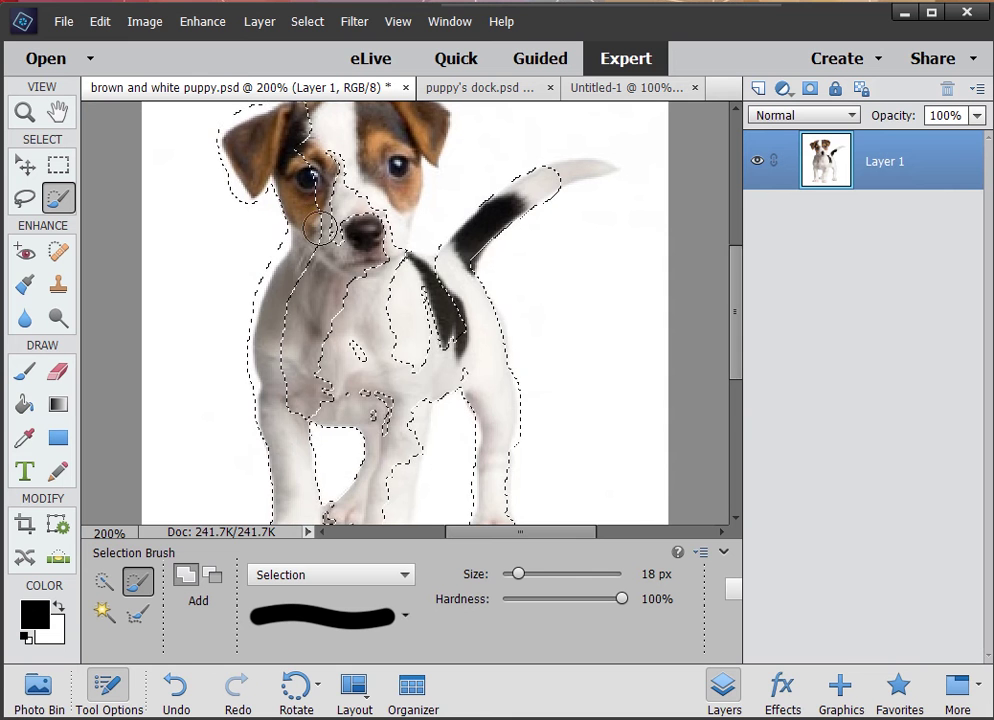
{"action": "left_click_drag", "start_coordinate": [518, 574], "coordinate": [545, 574]}
{"action": "mouse_move", "coordinate": [340, 220]}
{"action": "left_mouse_down"}
{"action": "mouse_move", "coordinate": [260, 125]}
{"action": "mouse_move", "coordinate": [262, 165]}
{"action": "mouse_move", "coordinate": [357, 289]}
{"action": "mouse_move", "coordinate": [362, 224]}
{"action": "mouse_move", "coordinate": [366, 271]}
{"action": "mouse_move", "coordinate": [430, 340]}
{"action": "mouse_move", "coordinate": [348, 328]}
{"action": "mouse_move", "coordinate": [315, 282]}
{"action": "mouse_move", "coordinate": [313, 375]}
{"action": "mouse_move", "coordinate": [305, 367]}
{"action": "mouse_move", "coordinate": [337, 352]}
{"action": "mouse_move", "coordinate": [371, 382]}
{"action": "mouse_move", "coordinate": [377, 373]}
{"action": "left_mouse_up"}
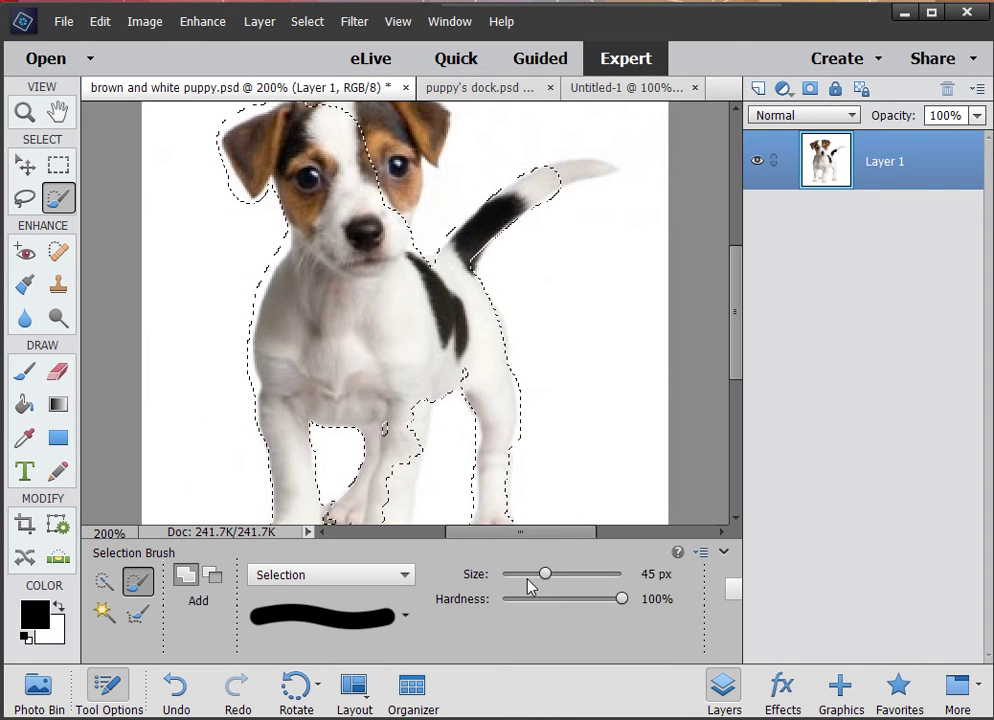
With a 19 px brush, fit the selection to the inner and middle front legs, then set 14 px
{"action": "left_click_drag", "start_coordinate": [545, 573], "coordinate": [519, 573]}
{"action": "scroll", "coordinate": [415, 411], "scroll_direction": "down", "scroll_amount": 3}
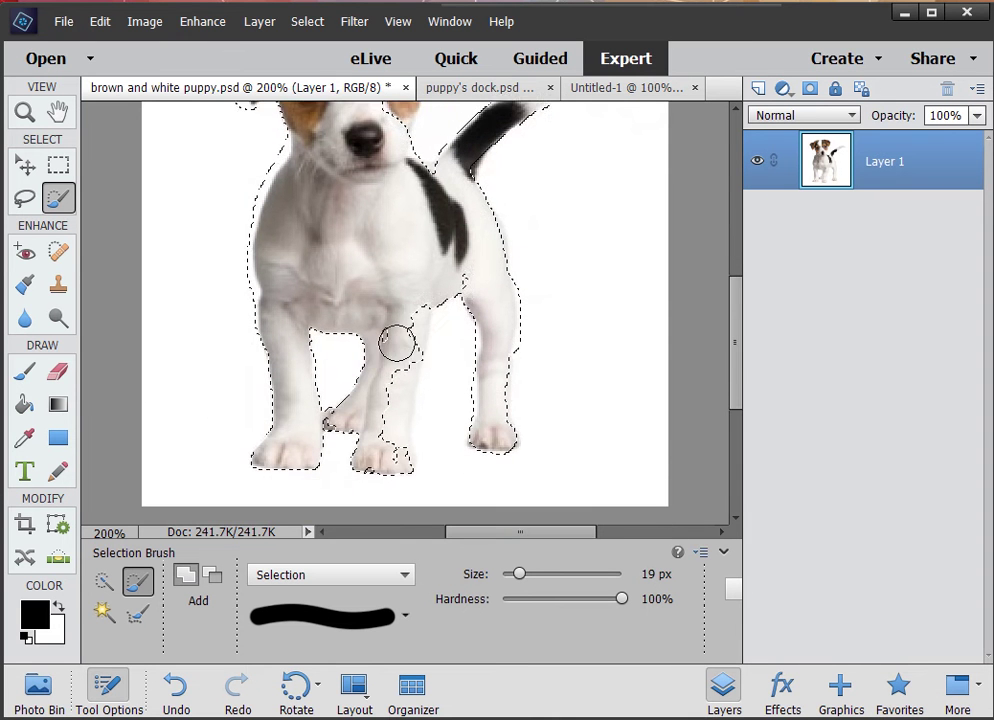
{"action": "left_click_drag", "start_coordinate": [386, 347], "coordinate": [408, 278]}
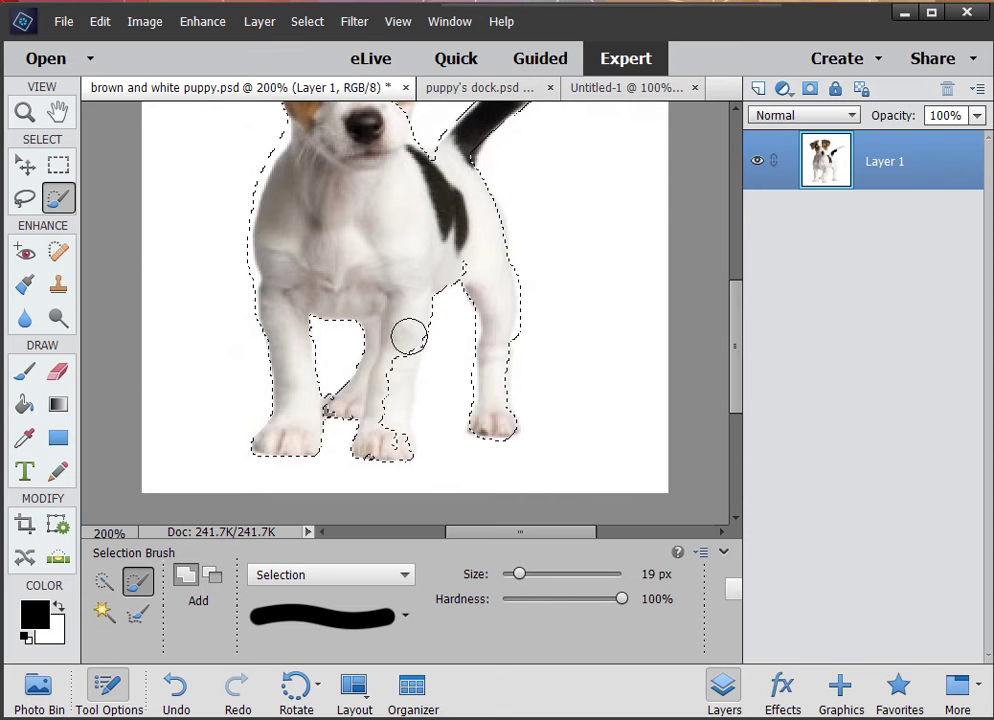
{"action": "left_click_drag", "start_coordinate": [384, 419], "coordinate": [400, 350]}
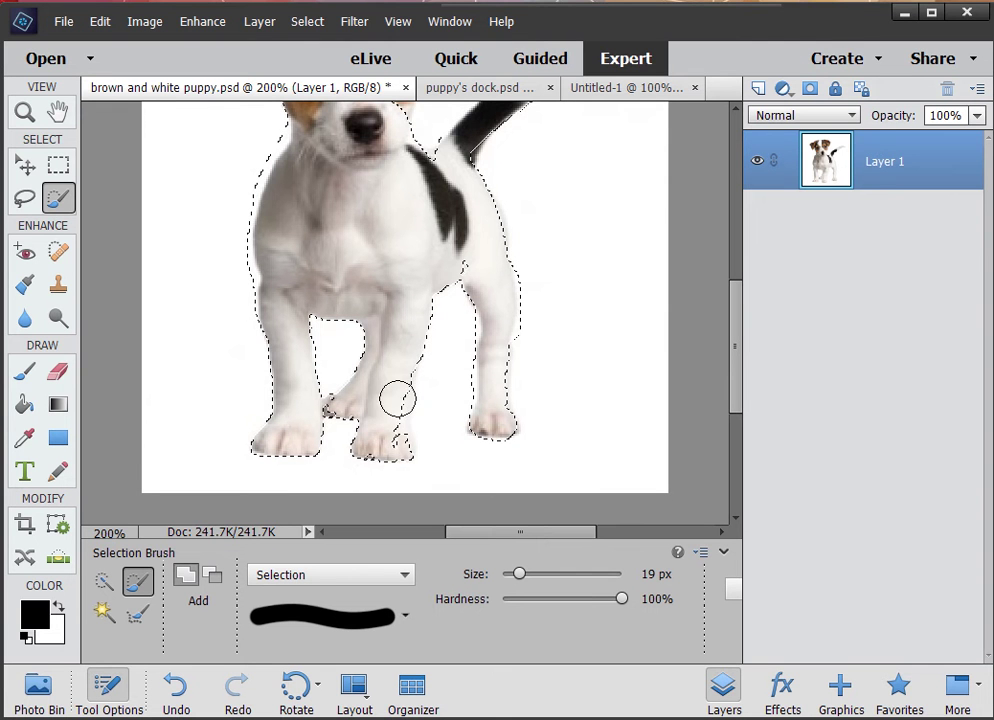
{"action": "mouse_move", "coordinate": [398, 444]}
{"action": "left_mouse_down"}
{"action": "mouse_move", "coordinate": [388, 382]}
{"action": "mouse_move", "coordinate": [399, 359]}
{"action": "left_mouse_up"}
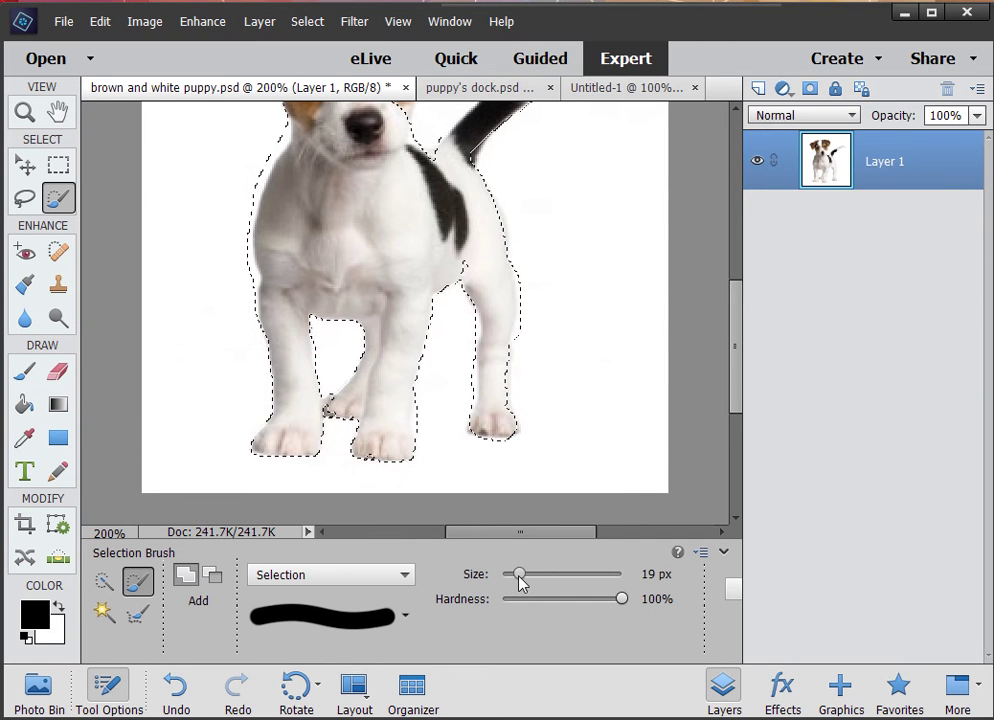
{"action": "left_click_drag", "start_coordinate": [519, 575], "coordinate": [514, 578]}
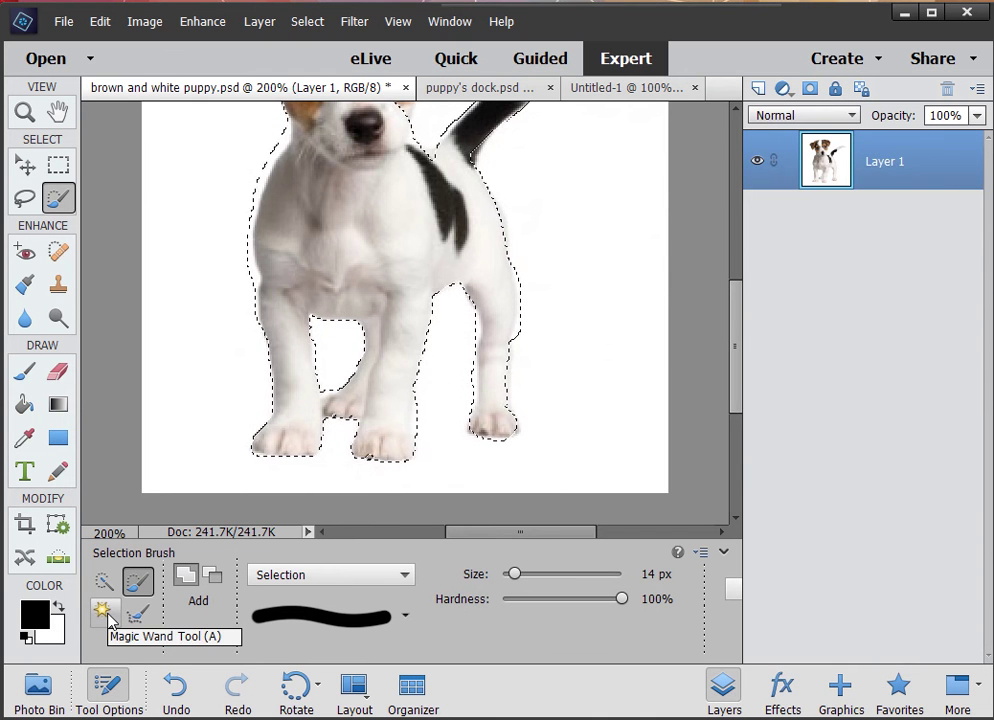
Paint the head top, right side of the face and forehead around the eye into the selection
{"action": "scroll", "coordinate": [113, 617], "scroll_direction": "up", "scroll_amount": 3}
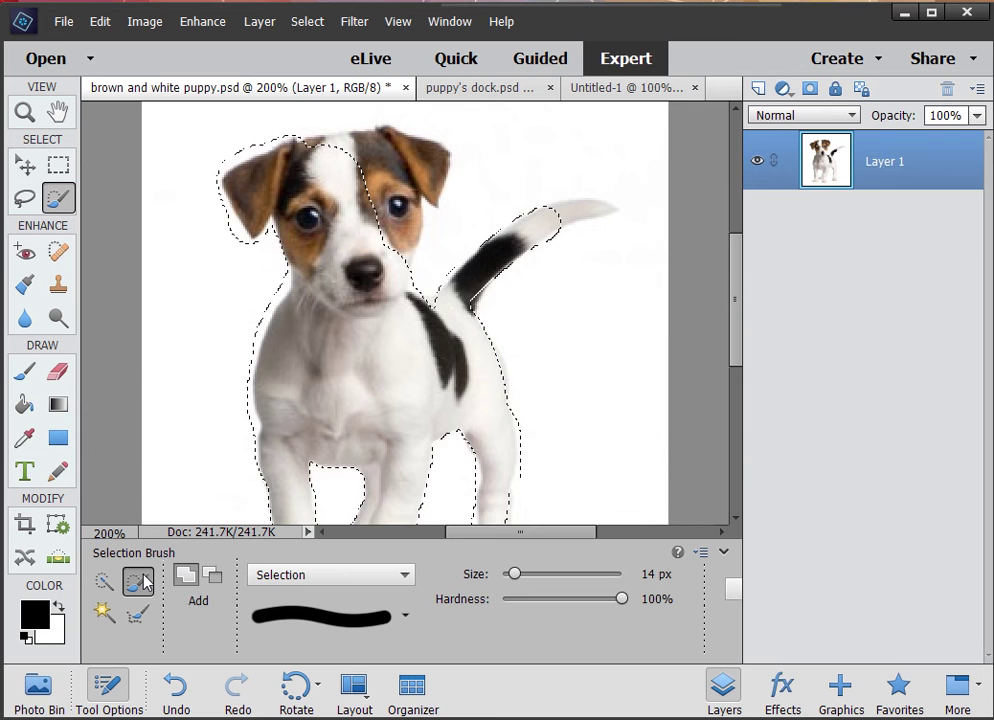
{"action": "left_click", "coordinate": [140, 582]}
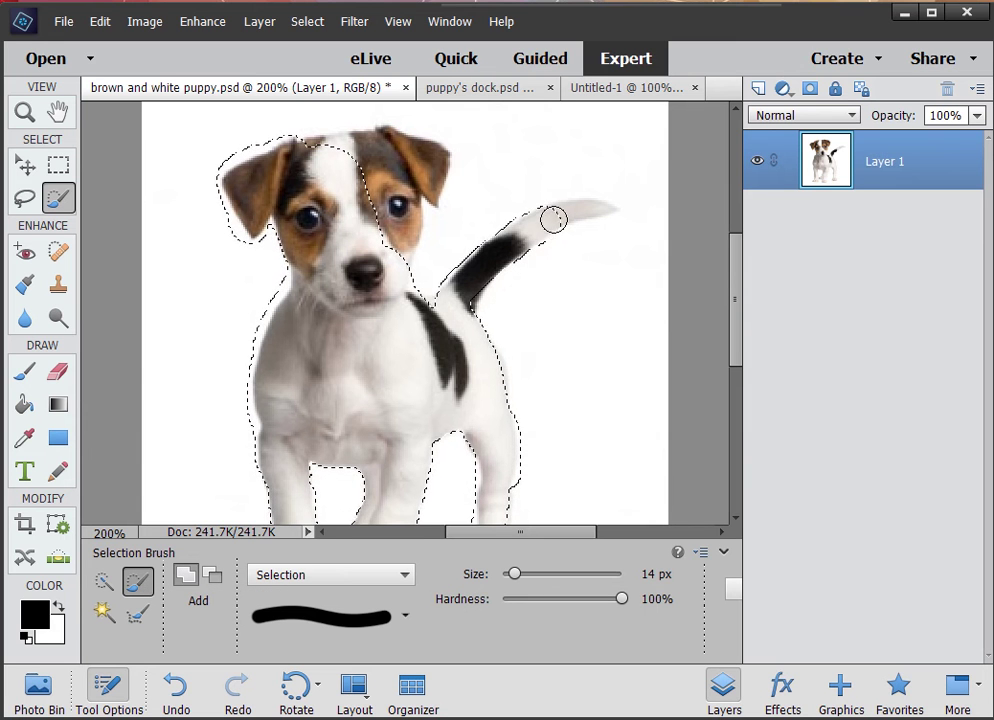
{"action": "mouse_move", "coordinate": [379, 148]}
{"action": "left_mouse_down"}
{"action": "mouse_move", "coordinate": [308, 120]}
{"action": "mouse_move", "coordinate": [340, 114]}
{"action": "mouse_move", "coordinate": [393, 139]}
{"action": "left_mouse_up"}
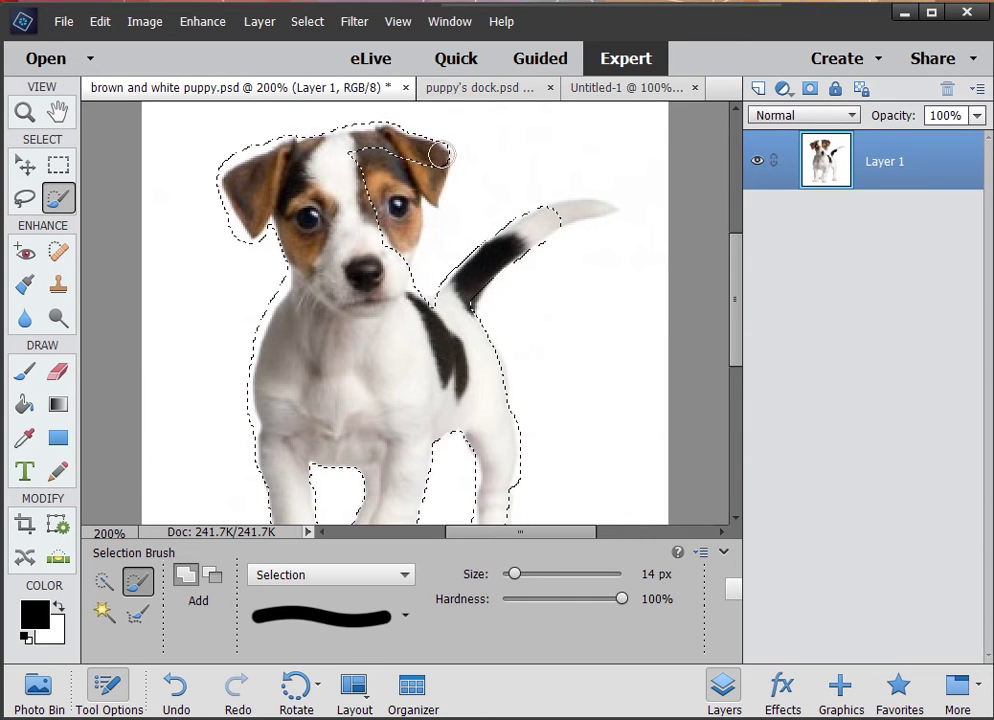
{"action": "mouse_move", "coordinate": [441, 183]}
{"action": "left_mouse_down"}
{"action": "mouse_move", "coordinate": [397, 278]}
{"action": "mouse_move", "coordinate": [378, 208]}
{"action": "mouse_move", "coordinate": [381, 172]}
{"action": "mouse_move", "coordinate": [369, 156]}
{"action": "mouse_move", "coordinate": [403, 148]}
{"action": "left_mouse_up"}
{"action": "mouse_move", "coordinate": [418, 193]}
{"action": "left_mouse_down"}
{"action": "mouse_move", "coordinate": [388, 257]}
{"action": "mouse_move", "coordinate": [379, 224]}
{"action": "mouse_move", "coordinate": [406, 167]}
{"action": "mouse_move", "coordinate": [382, 158]}
{"action": "mouse_move", "coordinate": [351, 160]}
{"action": "left_mouse_up"}
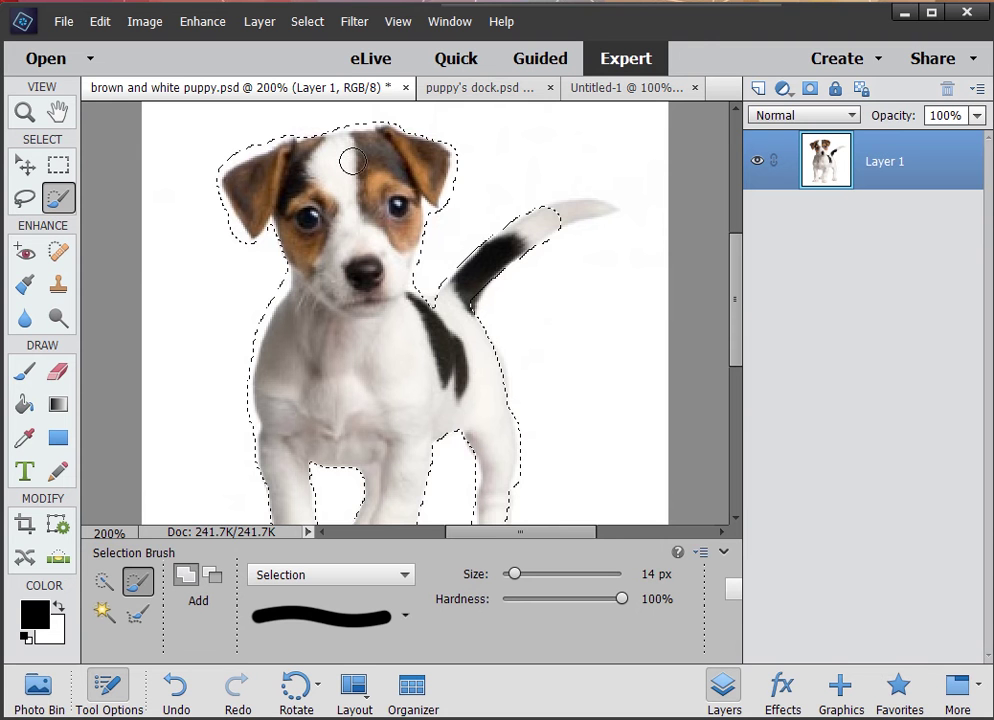
Reduce the Selection Brush to 7 px to add the white tail tip
{"action": "scroll", "coordinate": [393, 347], "scroll_direction": "down", "scroll_amount": 4}
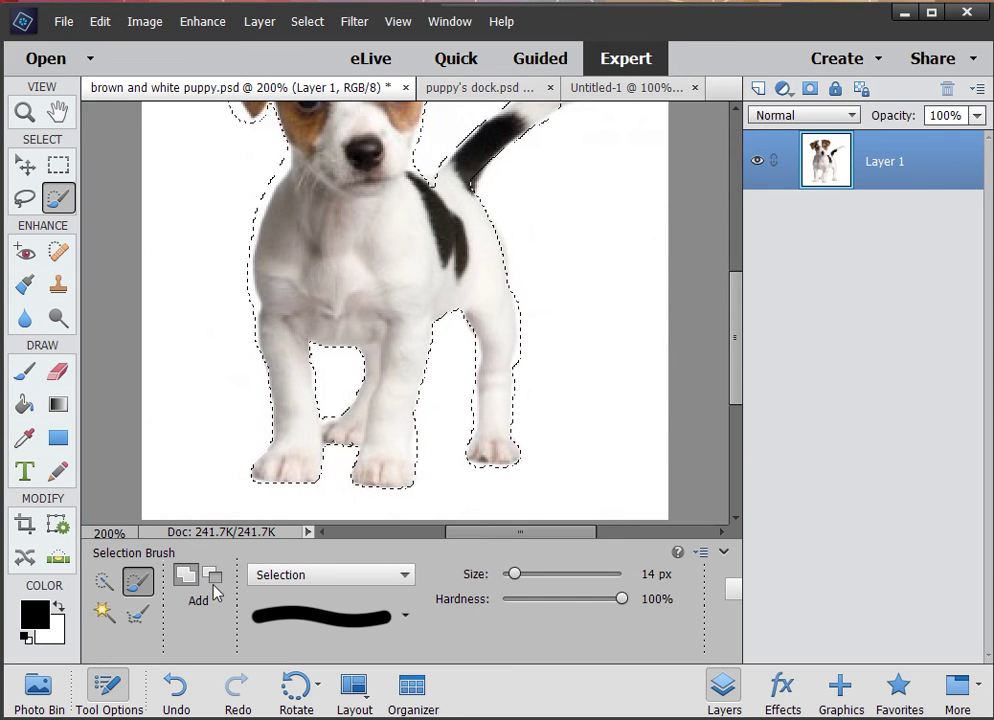
{"action": "scroll", "coordinate": [308, 512], "scroll_direction": "up", "scroll_amount": 3}
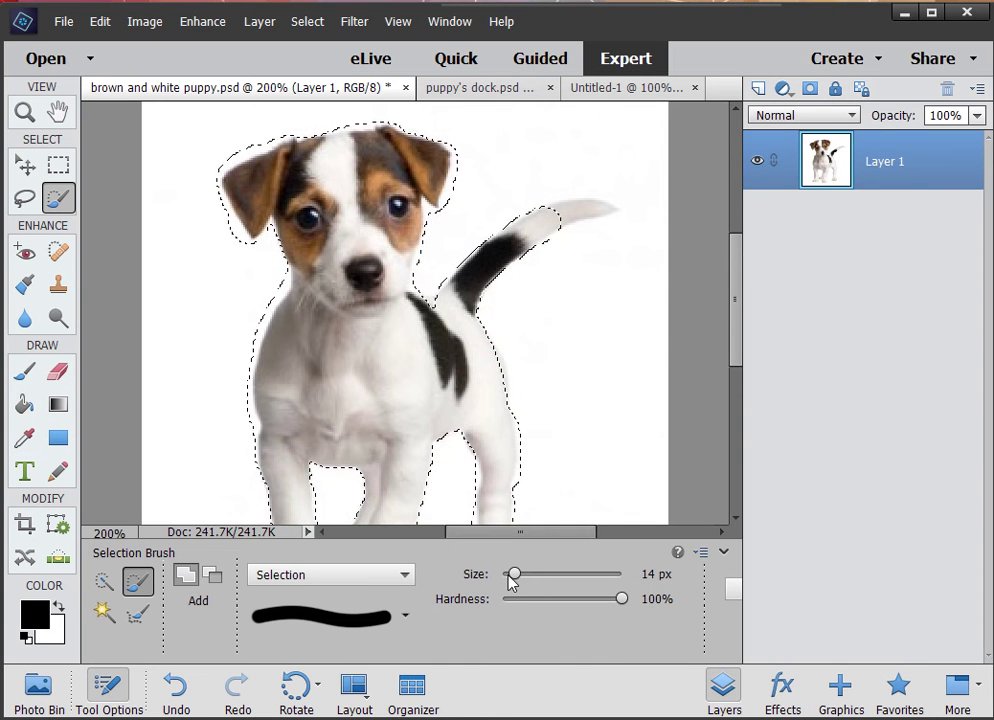
{"action": "left_click_drag", "start_coordinate": [513, 575], "coordinate": [507, 586]}
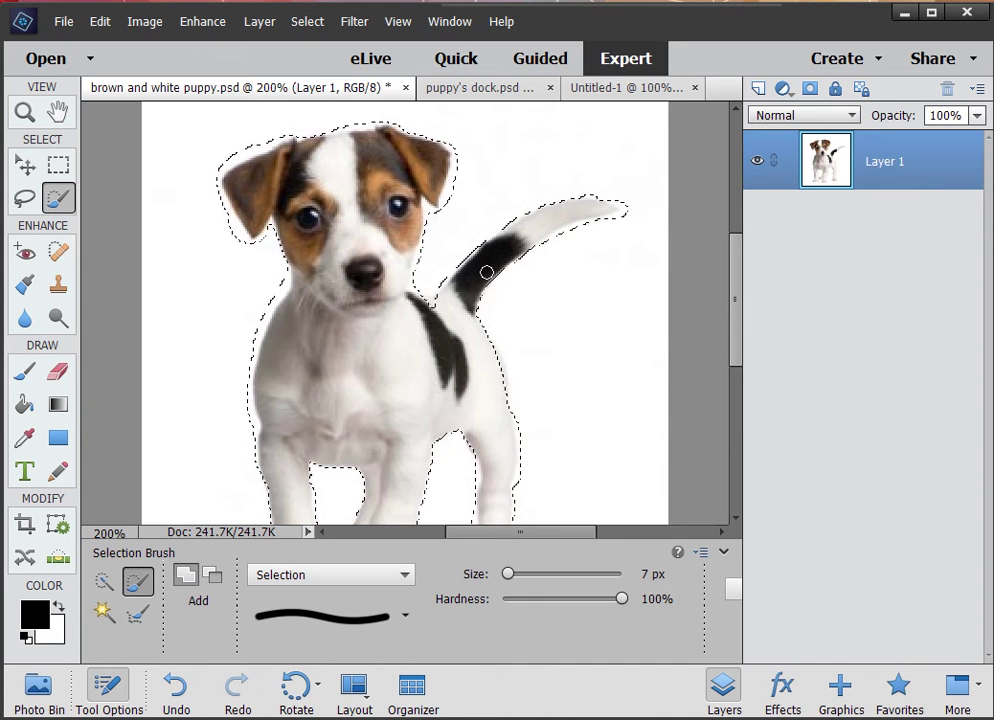
{"action": "scroll", "coordinate": [484, 271], "scroll_direction": "down", "scroll_amount": 1}
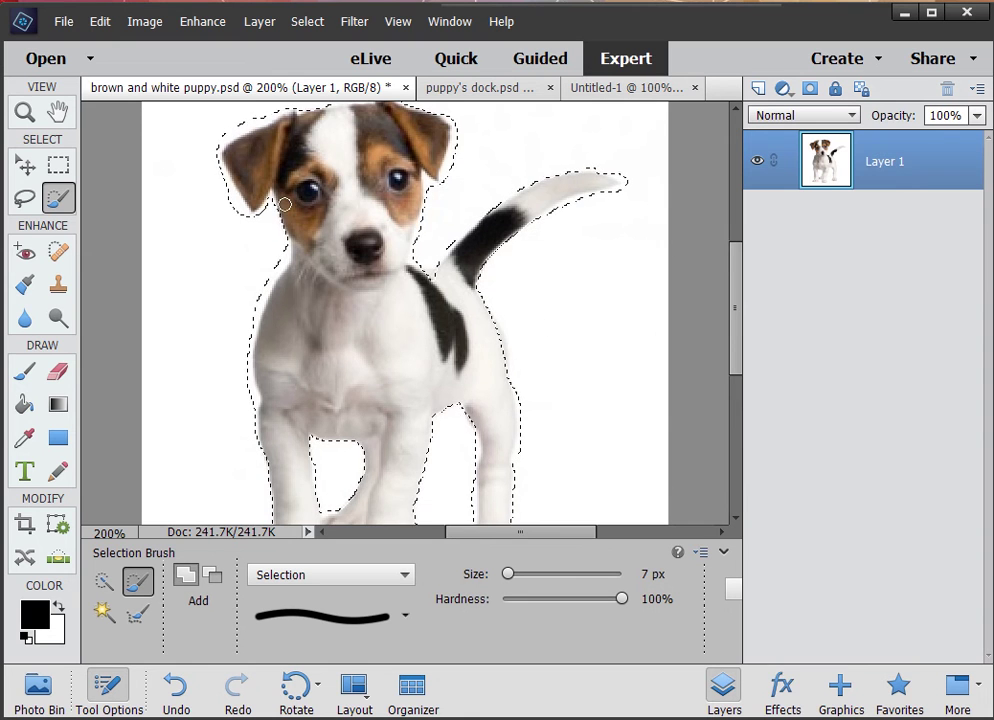
{"action": "scroll", "coordinate": [340, 268], "scroll_direction": "down", "scroll_amount": 3}
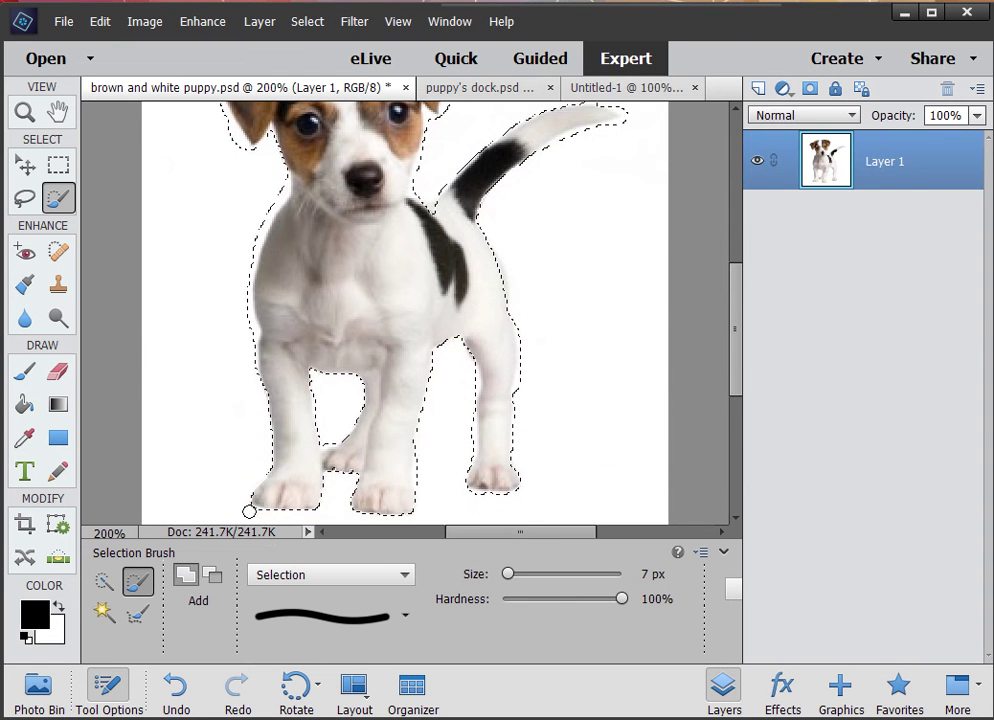
{"action": "left_click", "coordinate": [212, 574]}
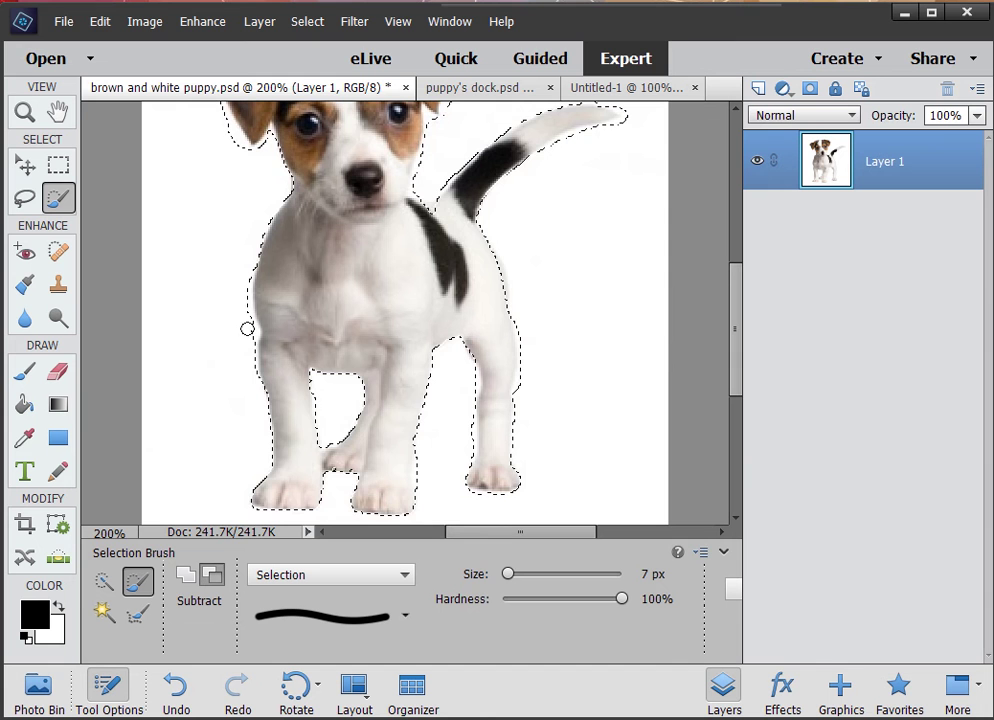
{"action": "scroll", "coordinate": [322, 304], "scroll_direction": "up", "scroll_amount": 3}
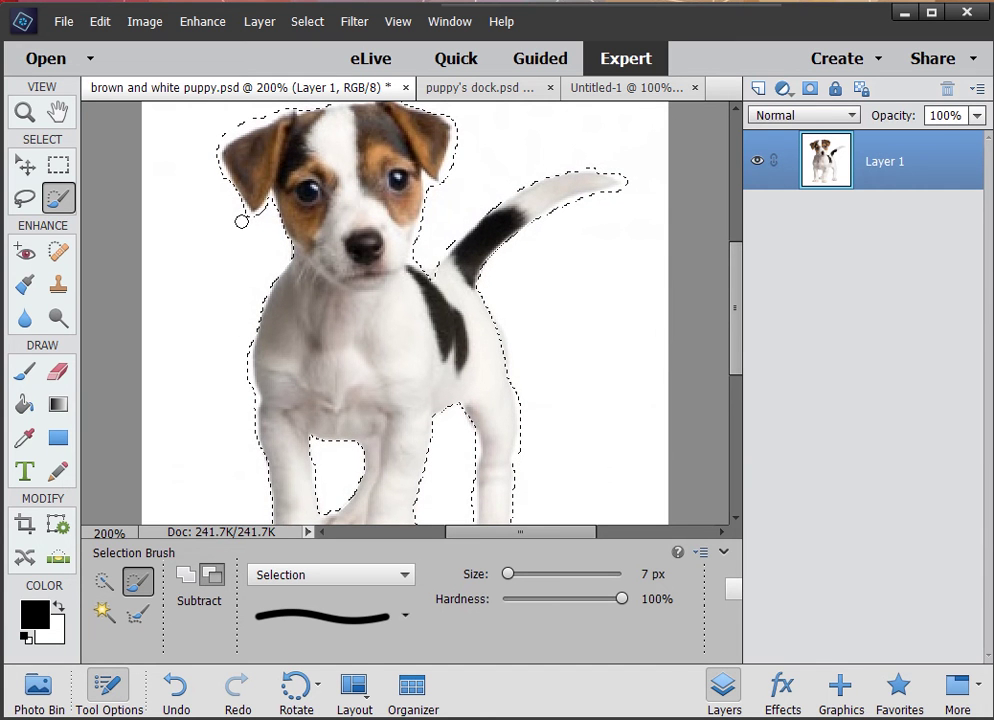
{"action": "scroll", "coordinate": [241, 221], "scroll_direction": "up", "scroll_amount": 3}
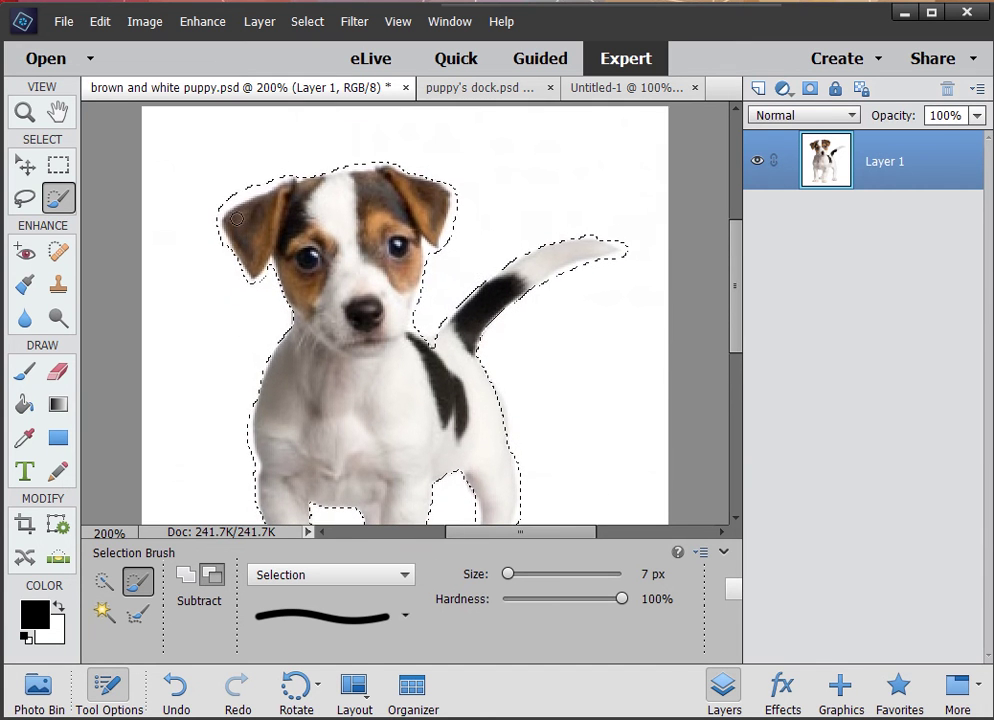
{"action": "left_click", "coordinate": [185, 575]}
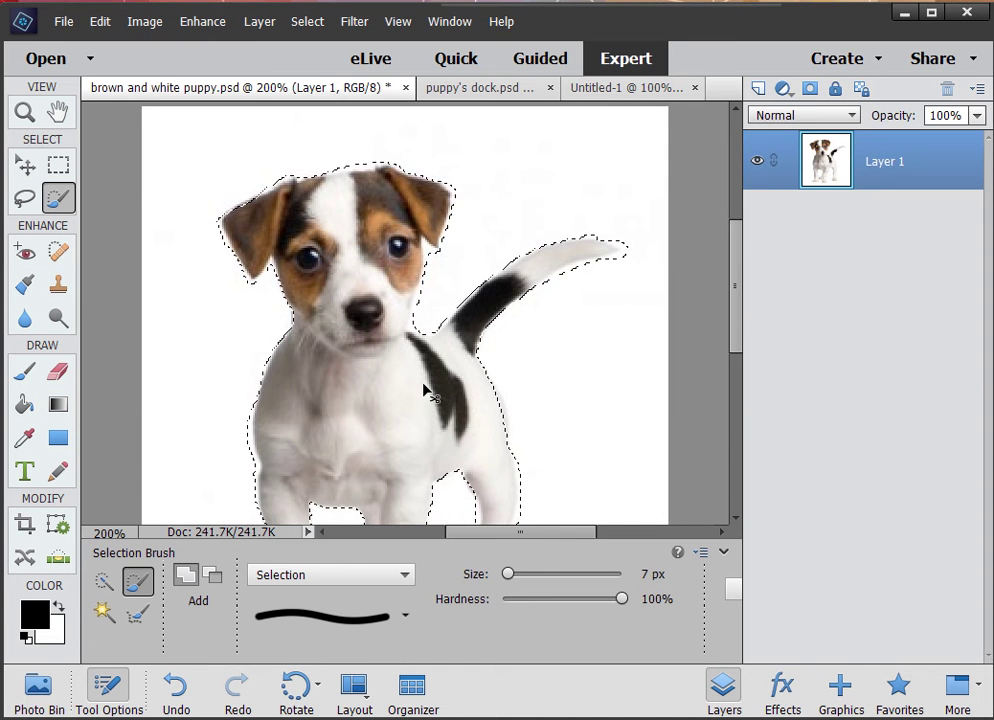
{"action": "scroll", "coordinate": [424, 390], "scroll_direction": "up", "scroll_amount": 4}
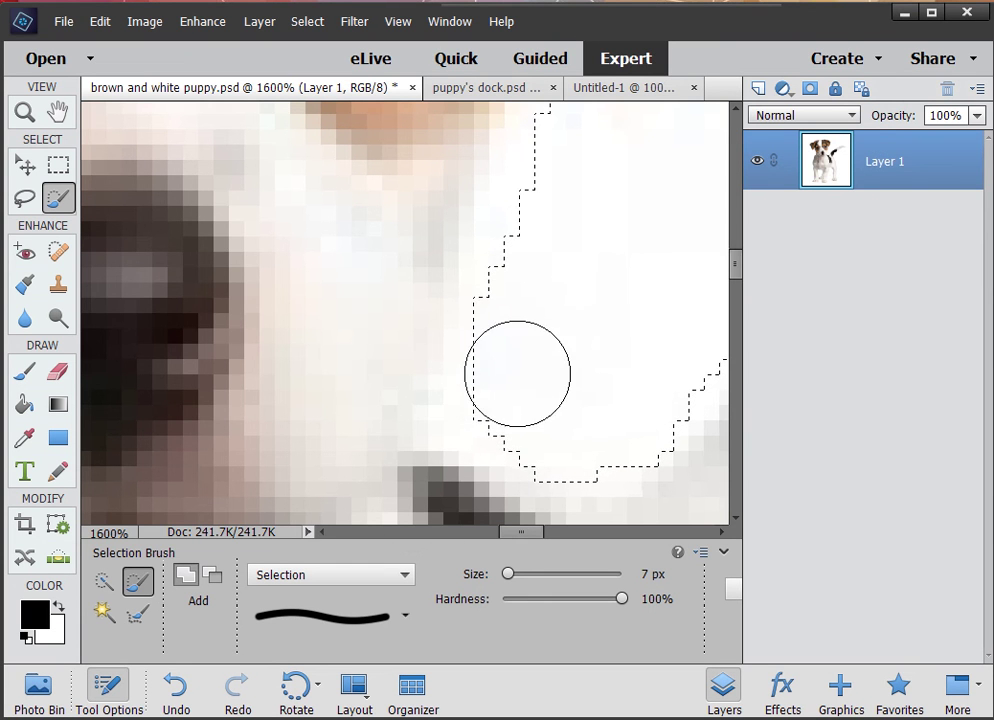
Undo the stray stroke and paint out the white background beside the neck in Subtract mode
{"action": "mouse_move", "coordinate": [518, 374]}
{"action": "left_mouse_down"}
{"action": "mouse_move", "coordinate": [488, 395]}
{"action": "mouse_move", "coordinate": [544, 423]}
{"action": "left_mouse_up"}
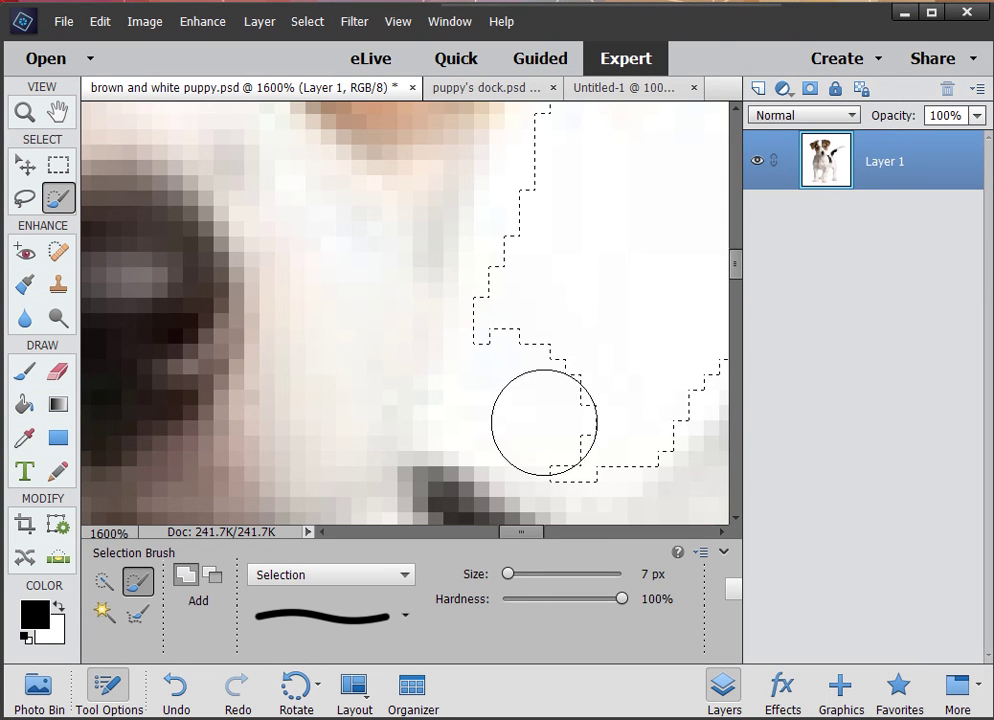
{"action": "key", "text": "ctrl+z"}
{"action": "left_click", "coordinate": [211, 574]}
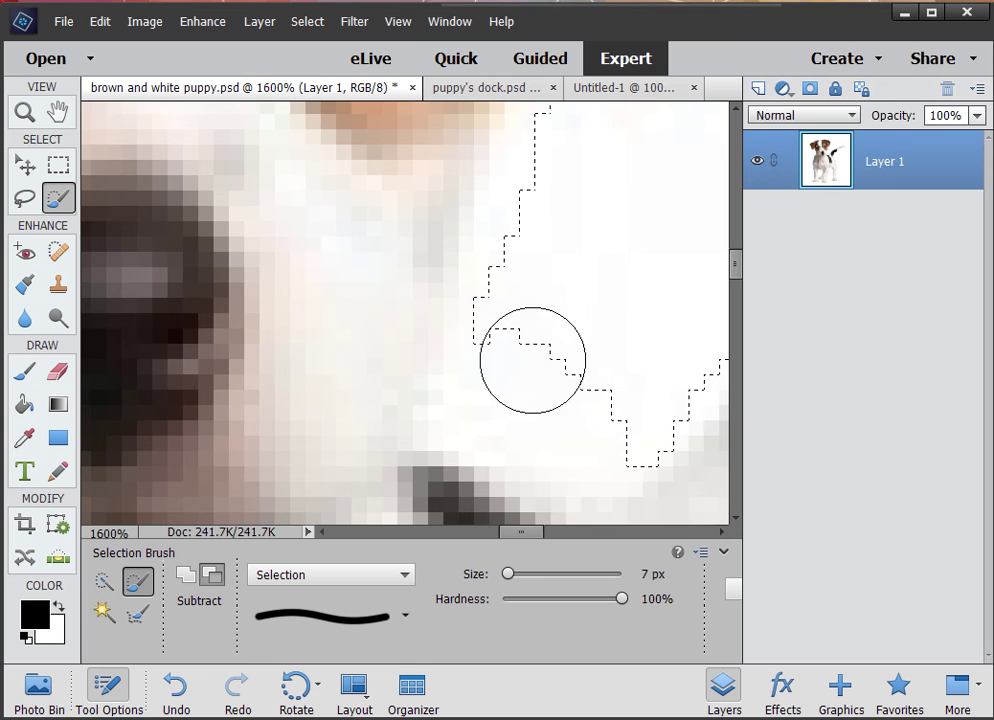
{"action": "mouse_move", "coordinate": [532, 360]}
{"action": "left_mouse_down"}
{"action": "mouse_move", "coordinate": [528, 348]}
{"action": "mouse_move", "coordinate": [506, 365]}
{"action": "mouse_move", "coordinate": [504, 421]}
{"action": "mouse_move", "coordinate": [575, 384]}
{"action": "mouse_move", "coordinate": [576, 430]}
{"action": "left_mouse_up"}
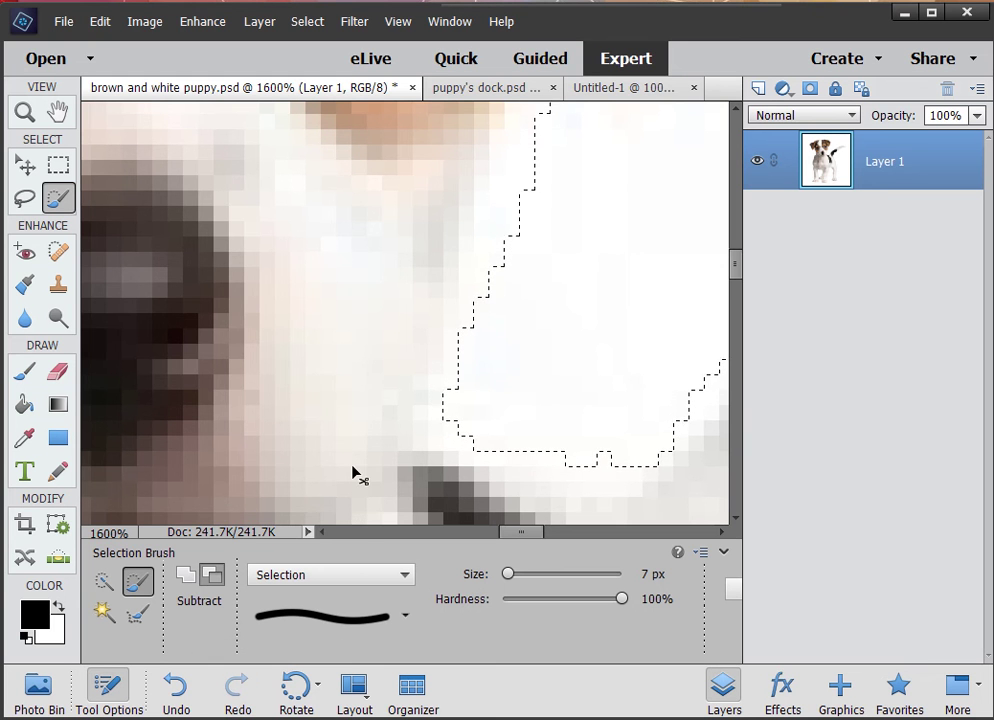
Zoom out to view the entire image, then zoom back in on the puppy
{"action": "key", "text": "ctrl+minus"}
{"action": "key", "text": "ctrl+minus"}
{"action": "key", "text": "ctrl+minus"}
{"action": "key", "text": "ctrl+minus"}
{"action": "key", "text": "ctrl+minus"}
{"action": "key", "text": "ctrl+minus"}
{"action": "key", "text": "ctrl+minus"}
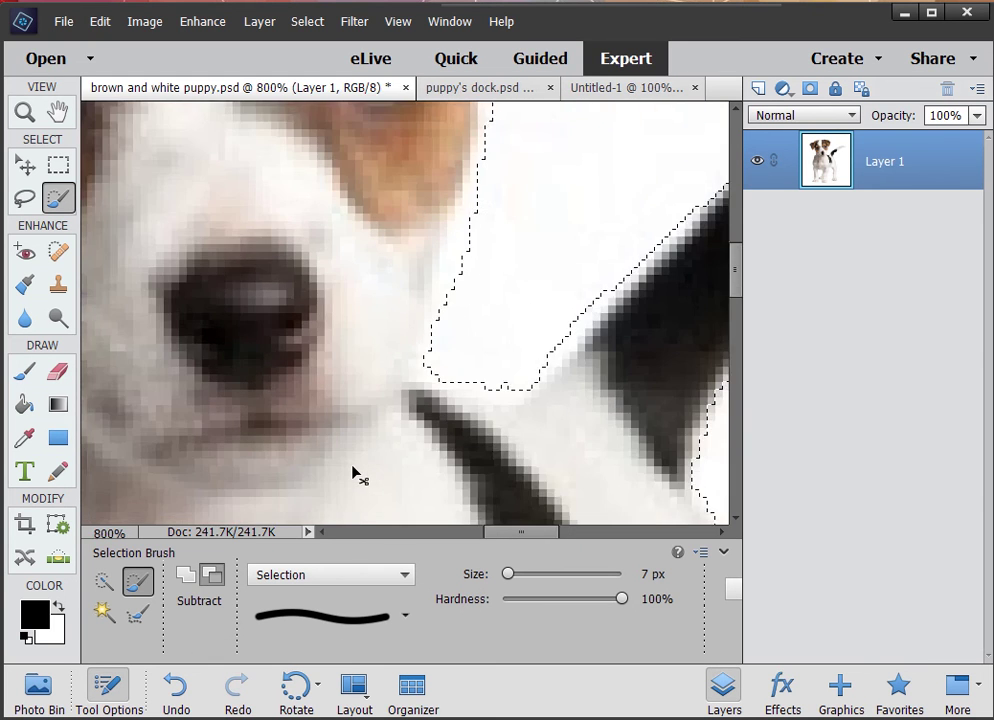
{"action": "key", "text": "ctrl+minus"}
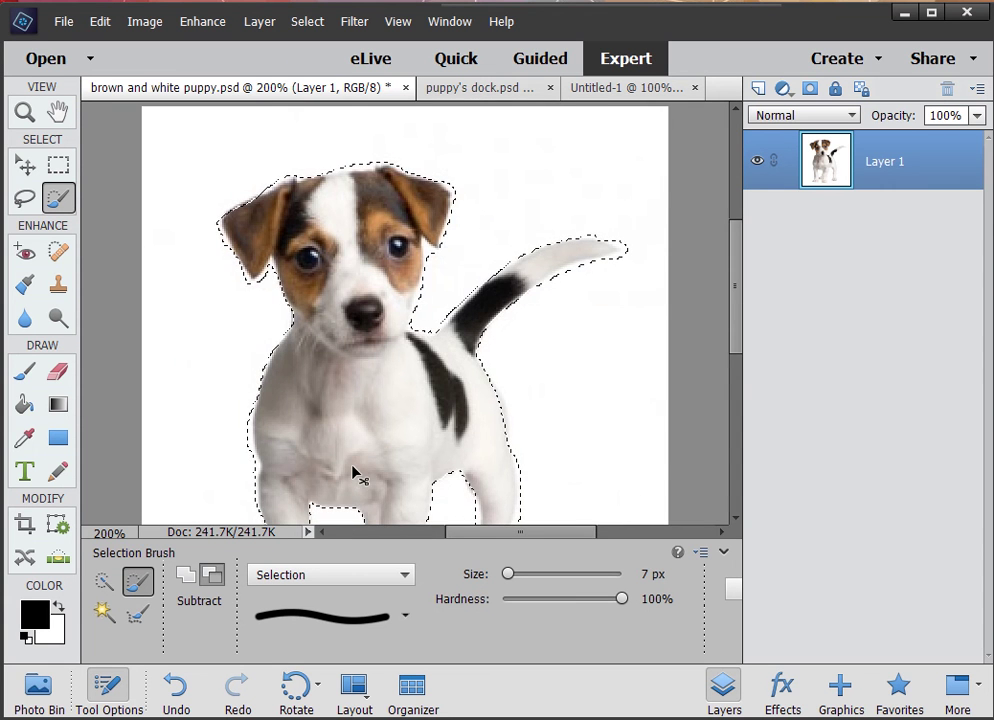
{"action": "key", "text": "ctrl+minus"}
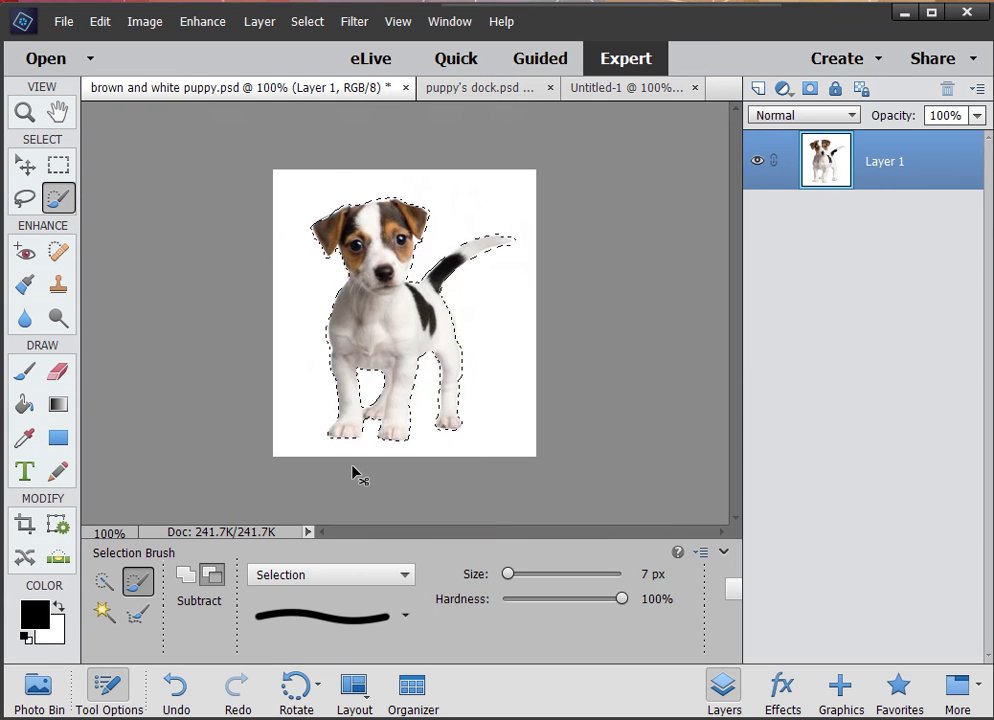
{"action": "key", "text": "ctrl+plus"}
{"action": "scroll", "coordinate": [353, 467], "scroll_direction": "up", "scroll_amount": 2}
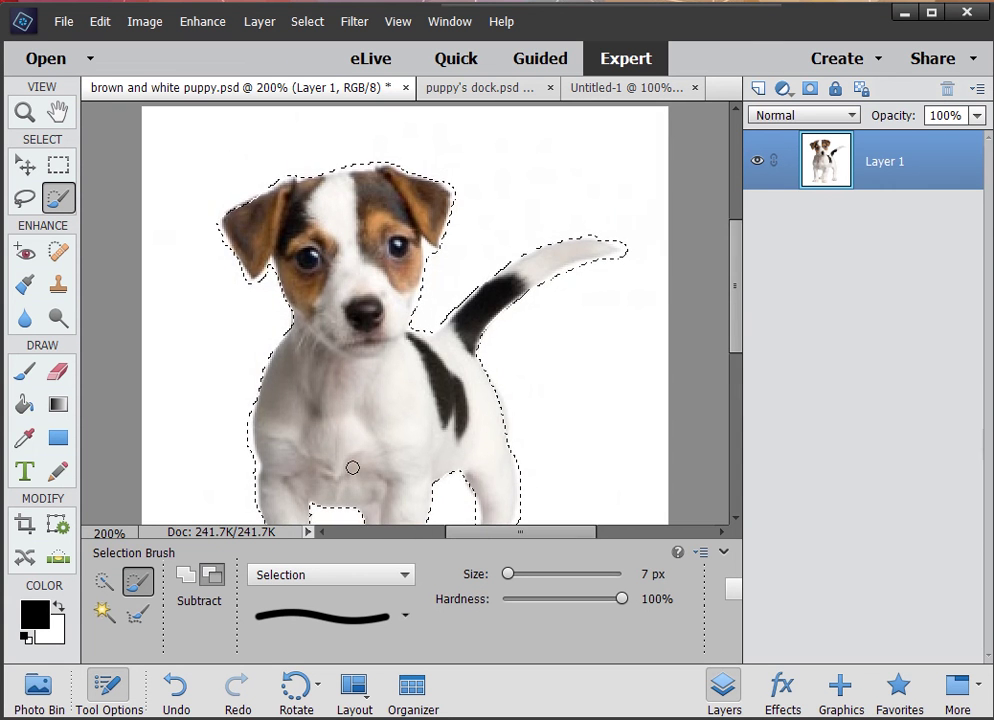
{"action": "scroll", "coordinate": [353, 467], "scroll_direction": "down", "scroll_amount": 5}
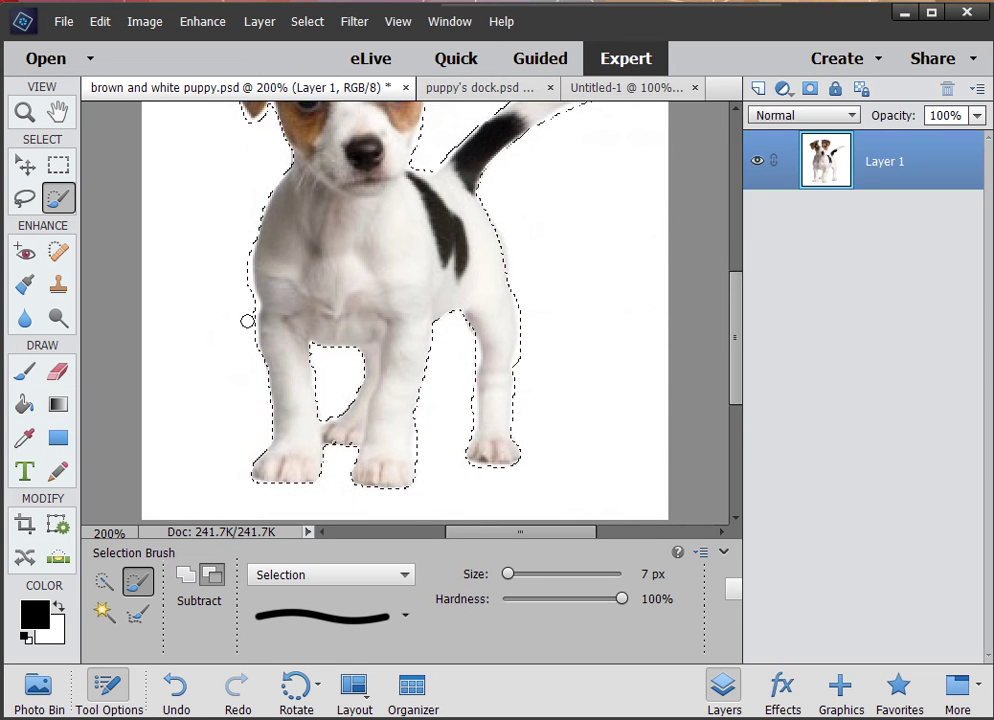
{"action": "scroll", "coordinate": [330, 376], "scroll_direction": "up", "scroll_amount": 2}
{"action": "scroll", "coordinate": [330, 376], "scroll_direction": "up", "scroll_amount": 2}
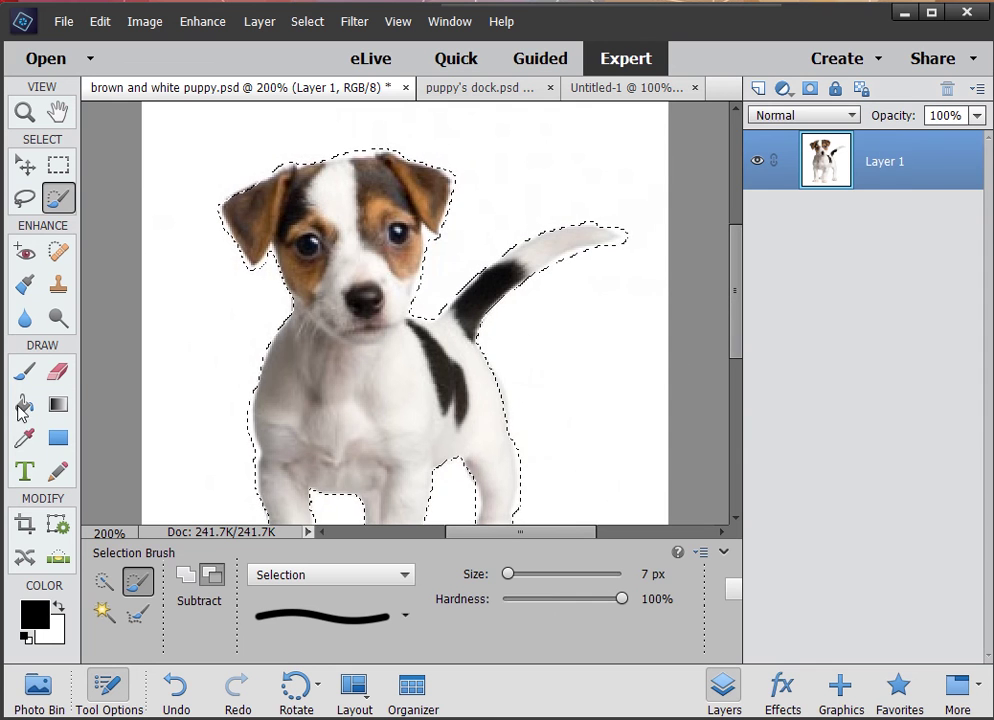
Switch to the Refine Selection Brush and change its overlay colour to blue
{"action": "left_click", "coordinate": [141, 622]}
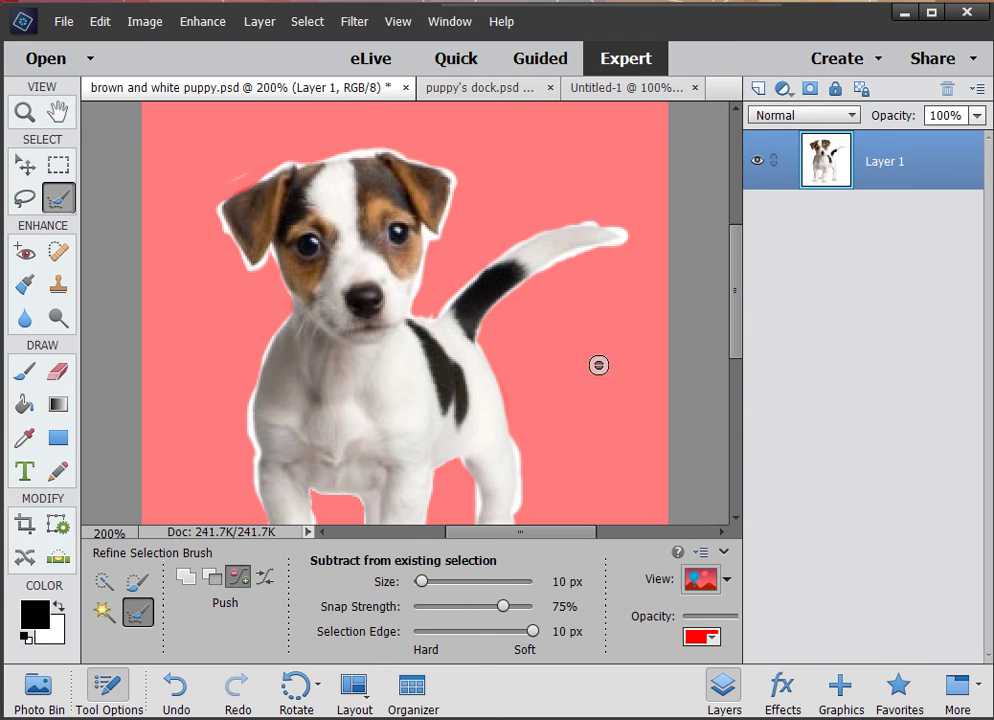
{"action": "left_click", "coordinate": [711, 637]}
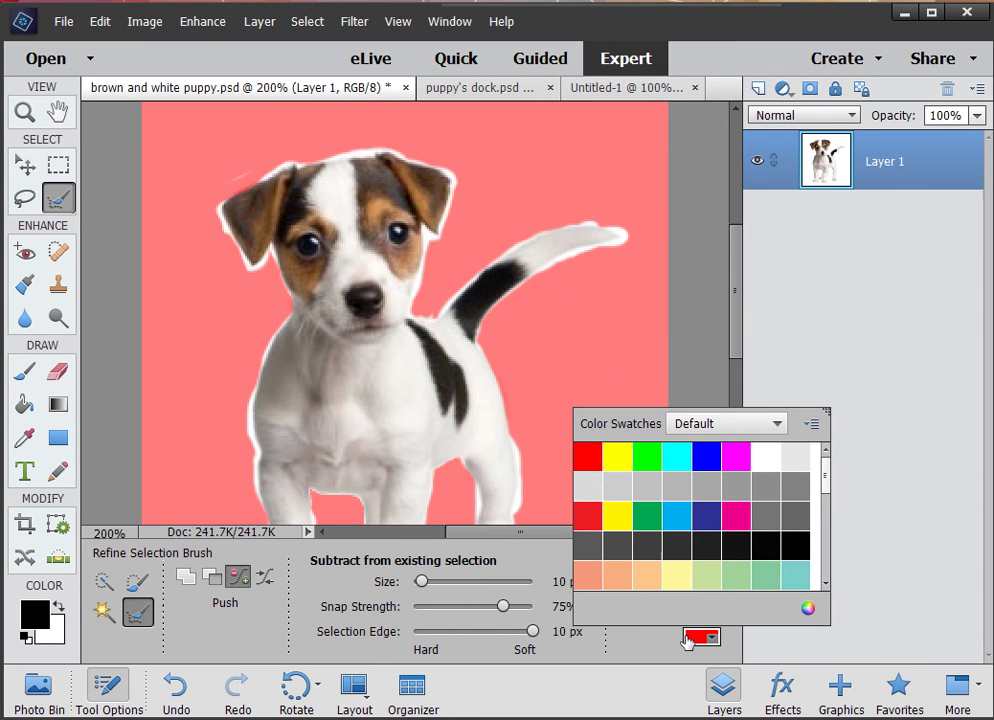
{"action": "left_click", "coordinate": [800, 572]}
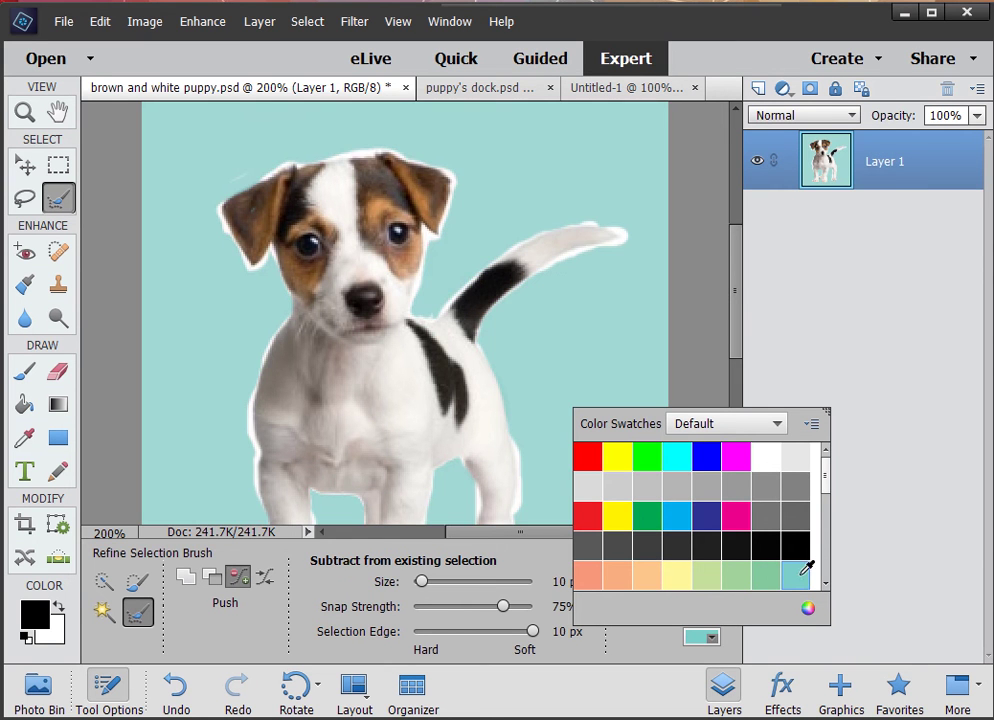
{"action": "left_click", "coordinate": [689, 460]}
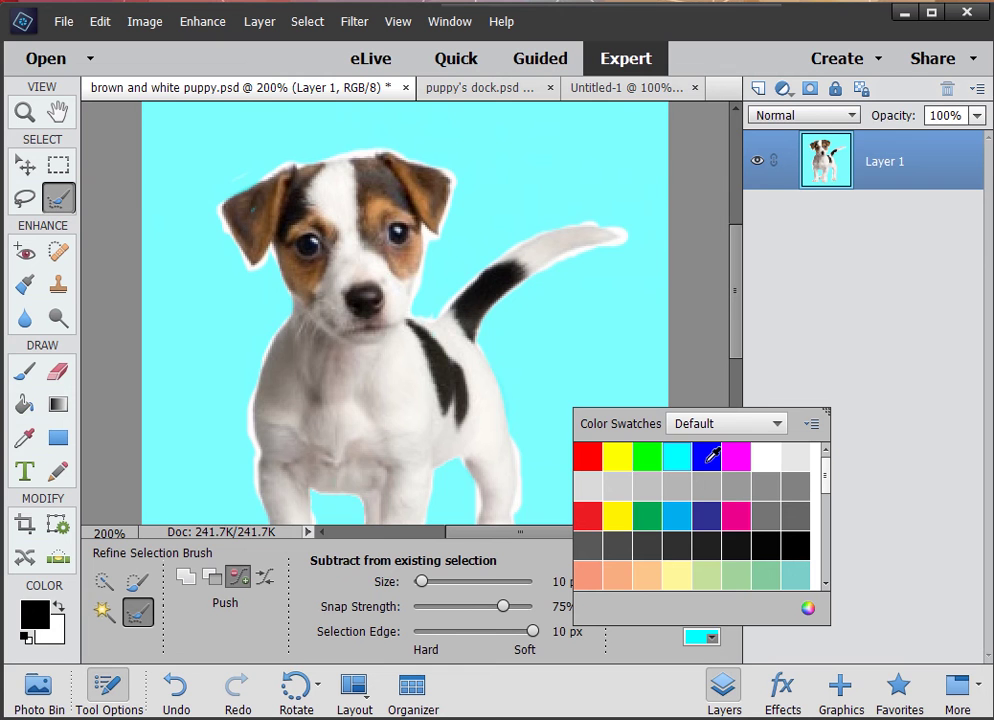
{"action": "left_click", "coordinate": [712, 456]}
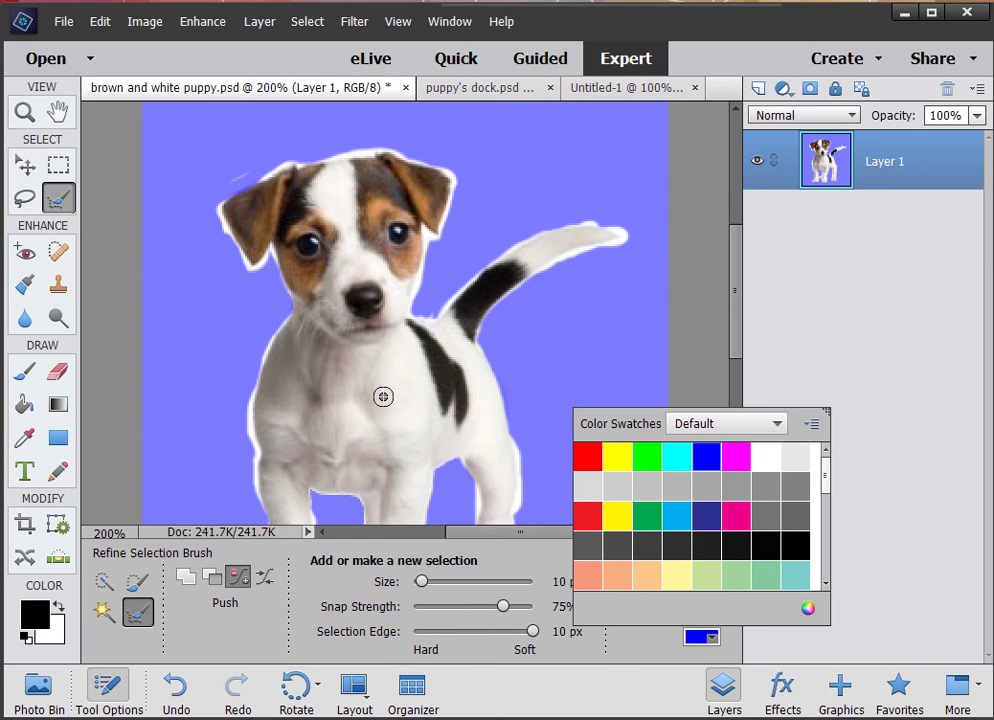
{"action": "left_click", "coordinate": [612, 655]}
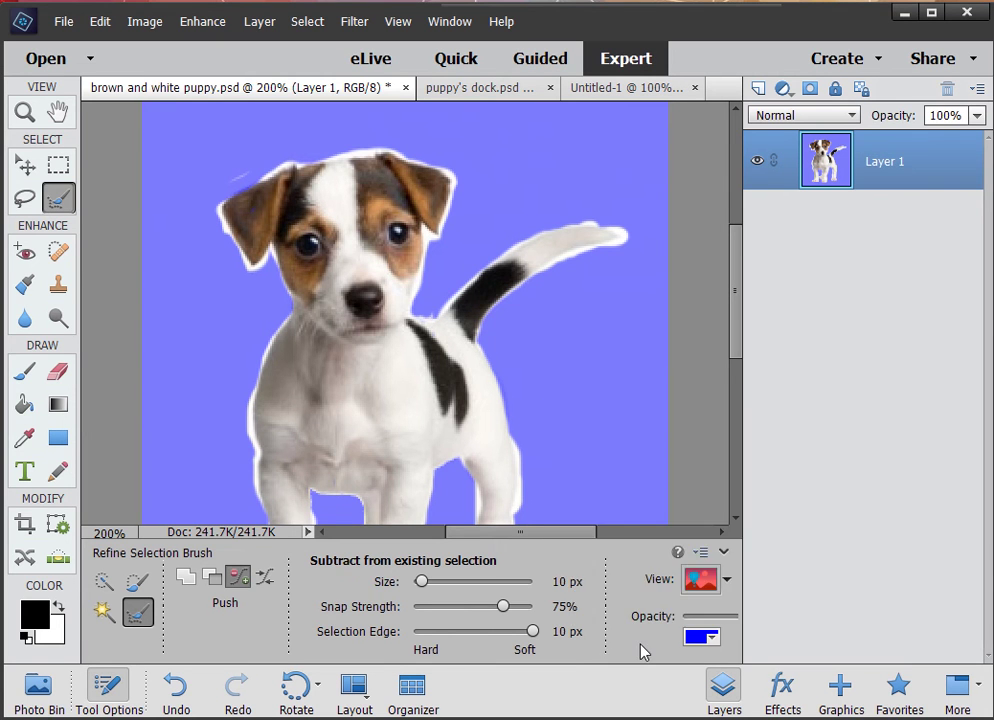
Preview the cut-out On Black and On White, then return to the Overlay view
{"action": "left_click", "coordinate": [728, 582]}
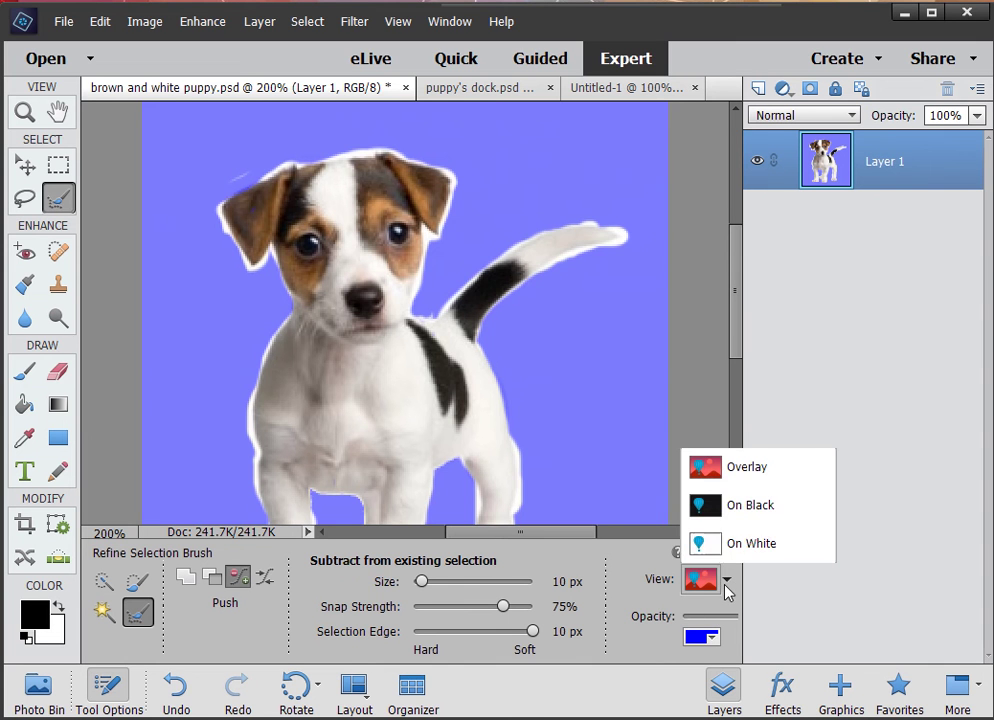
{"action": "left_click", "coordinate": [734, 519]}
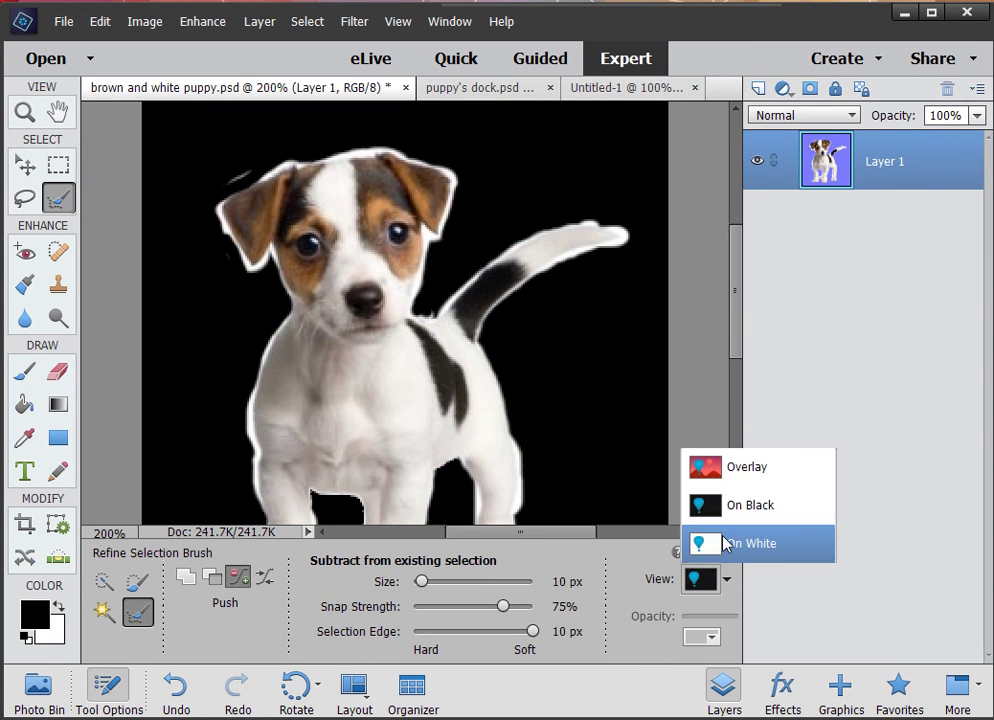
{"action": "left_click", "coordinate": [726, 541]}
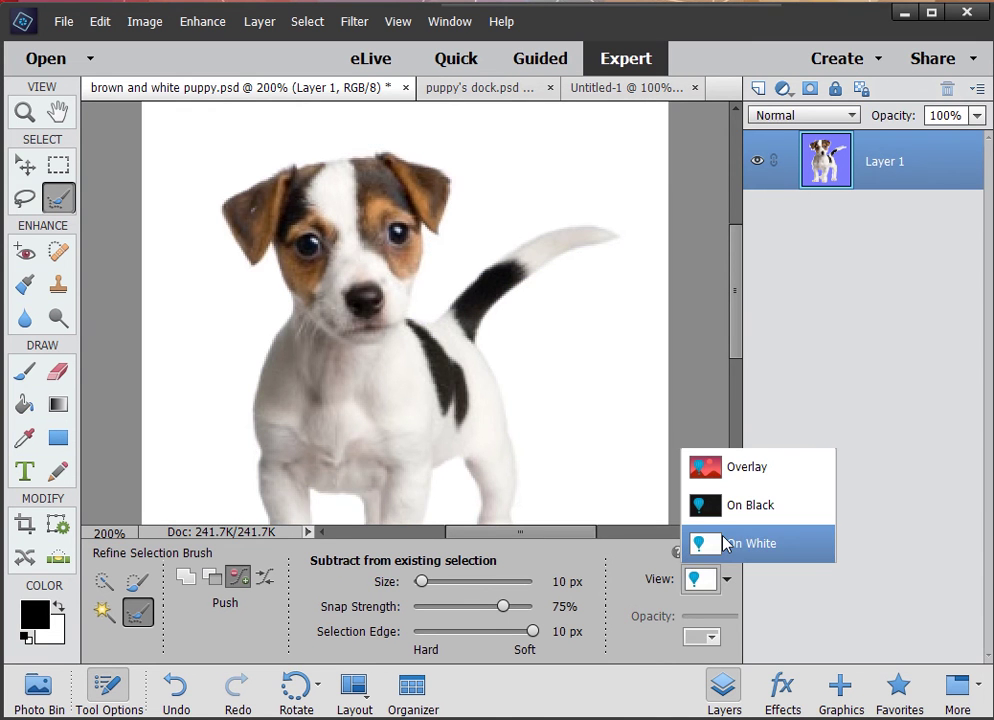
{"action": "left_click", "coordinate": [755, 478]}
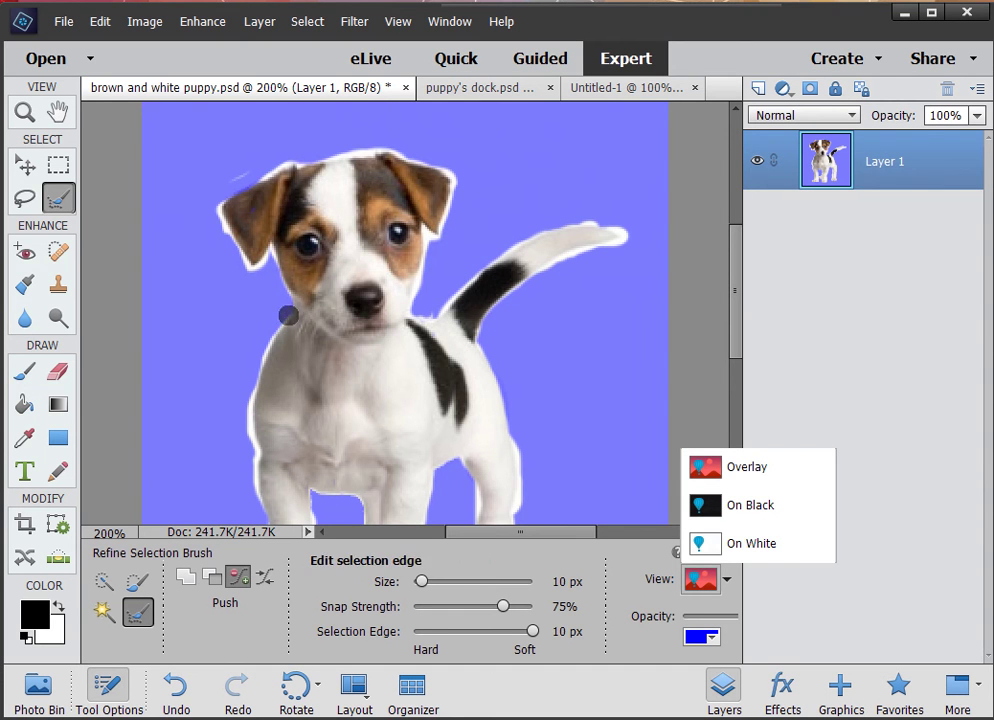
Push the selection edge along the puppy's left side and the inner edges of both front legs
{"action": "left_click_drag", "start_coordinate": [287, 316], "coordinate": [280, 329]}
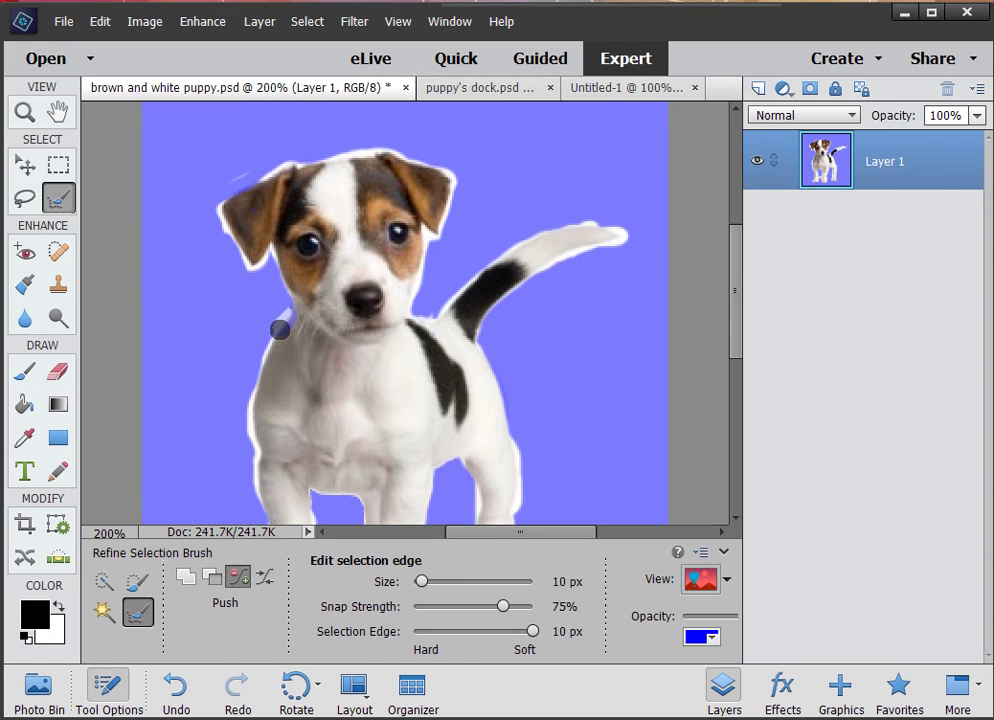
{"action": "left_click_drag", "start_coordinate": [255, 403], "coordinate": [252, 430]}
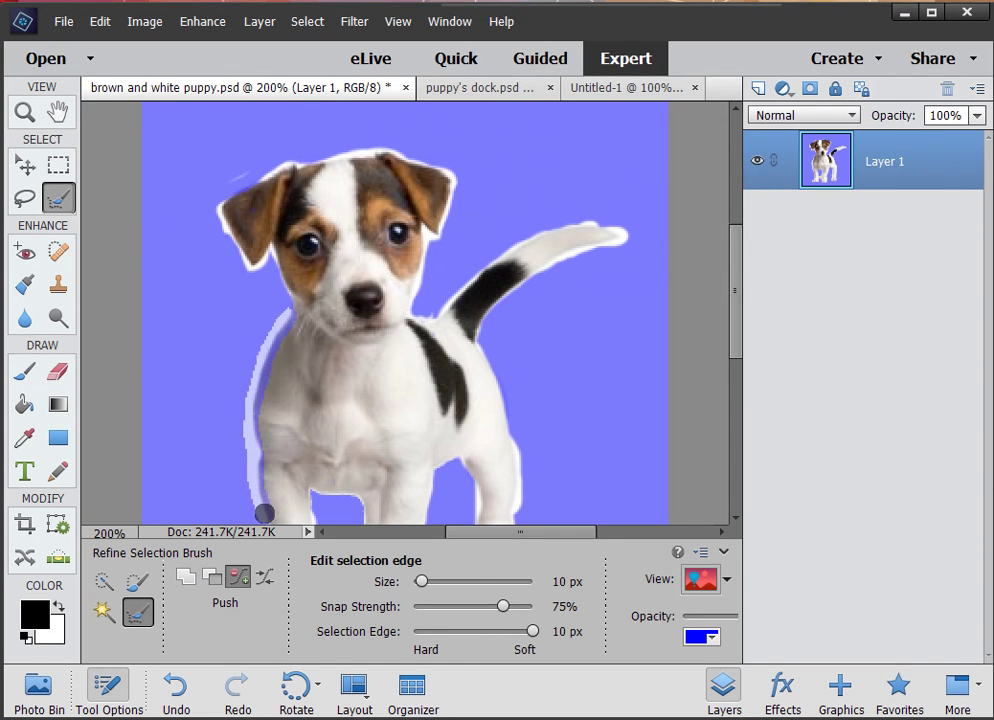
{"action": "left_click_drag", "start_coordinate": [264, 514], "coordinate": [262, 520]}
{"action": "scroll", "coordinate": [357, 479], "scroll_direction": "down", "scroll_amount": 3}
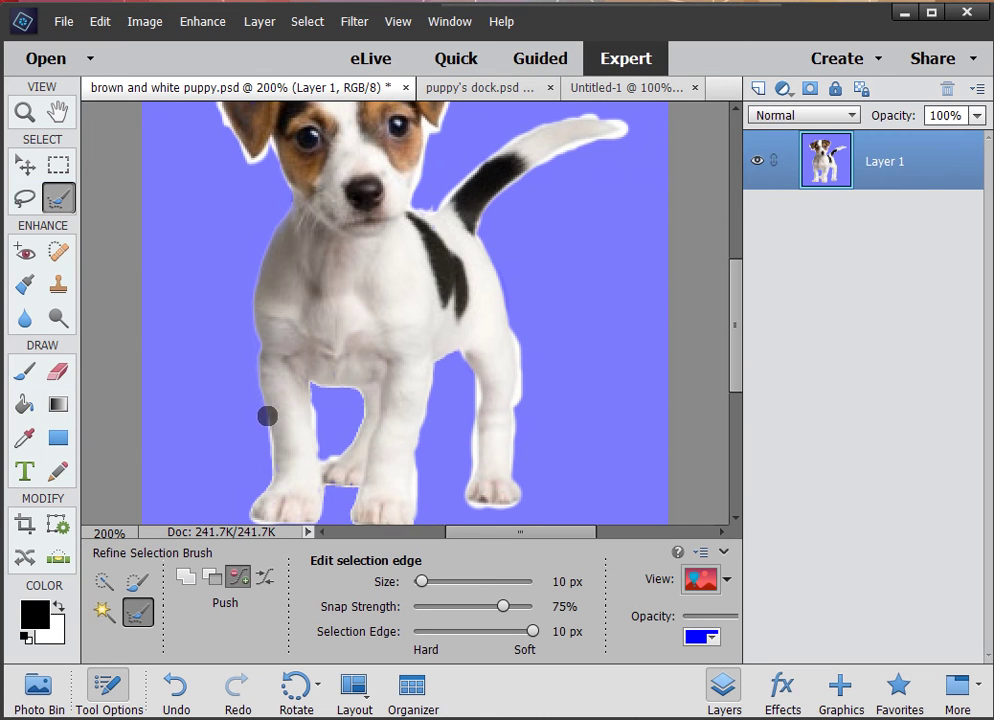
{"action": "left_click_drag", "start_coordinate": [267, 416], "coordinate": [267, 446]}
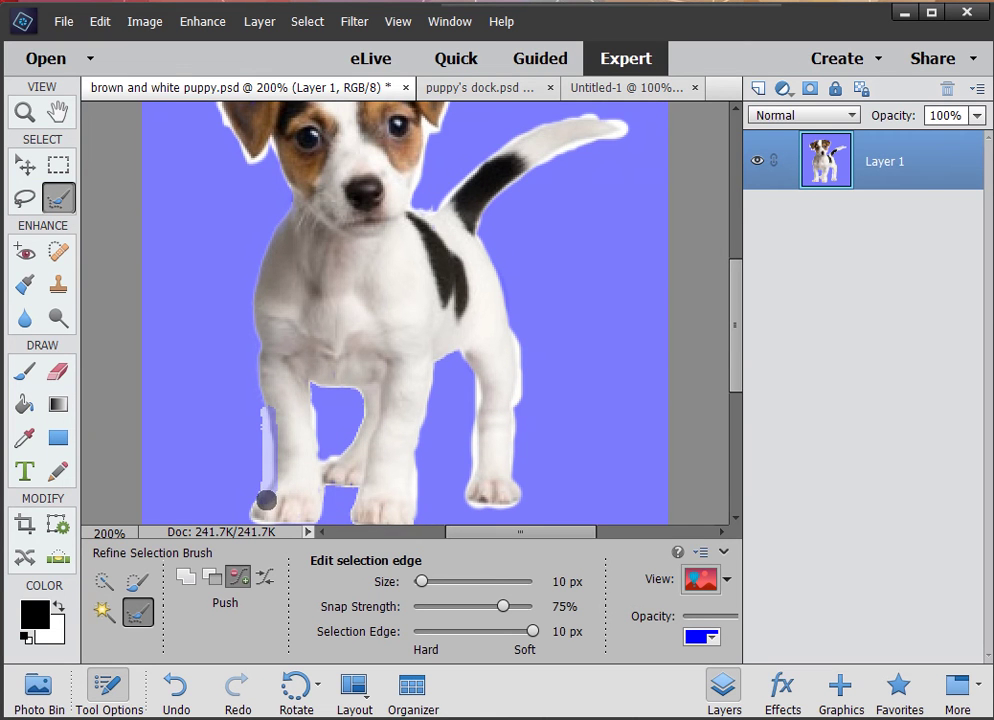
{"action": "left_click_drag", "start_coordinate": [254, 518], "coordinate": [256, 516]}
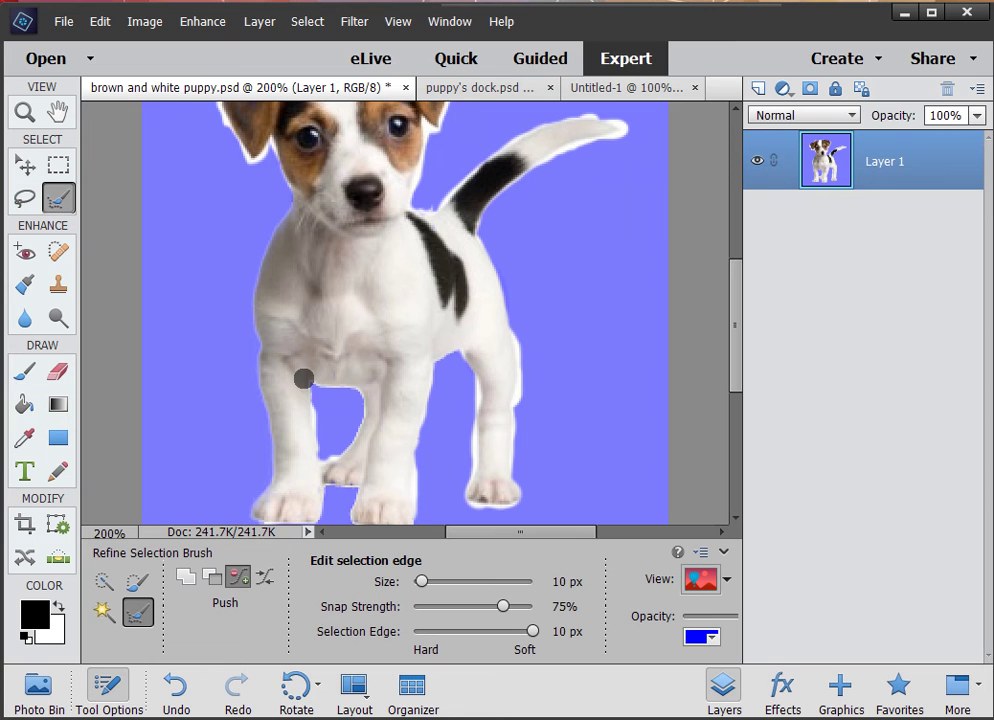
{"action": "mouse_move", "coordinate": [304, 377]}
{"action": "left_mouse_down"}
{"action": "mouse_move", "coordinate": [324, 466]}
{"action": "mouse_move", "coordinate": [361, 427]}
{"action": "left_mouse_up"}
{"action": "left_click_drag", "start_coordinate": [341, 382], "coordinate": [315, 382]}
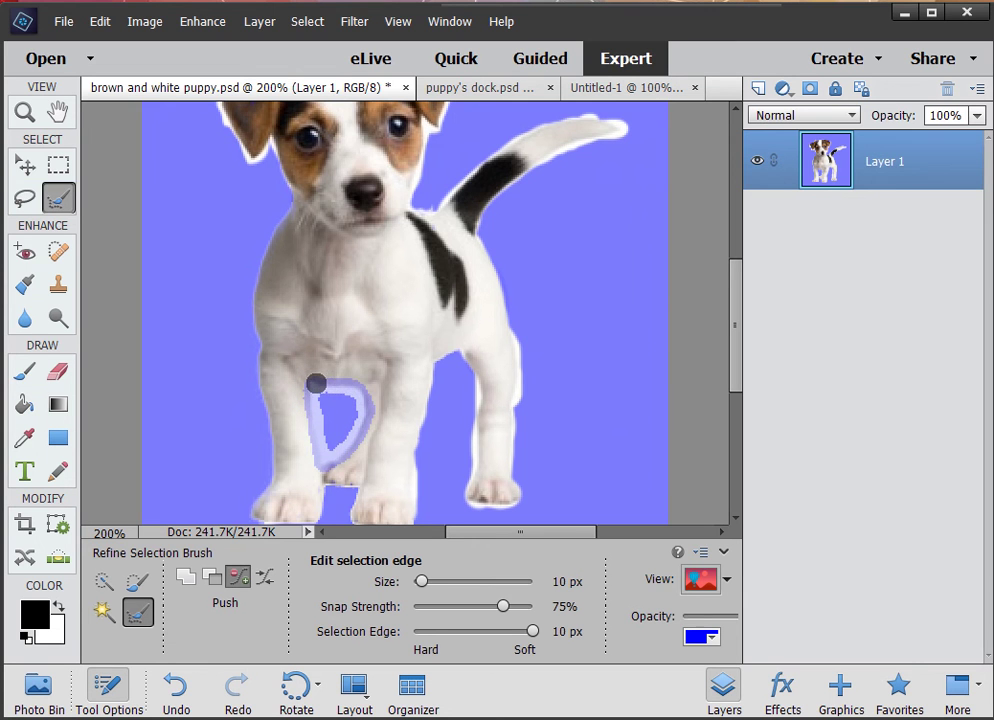
{"action": "mouse_move", "coordinate": [457, 349]}
{"action": "left_mouse_down"}
{"action": "mouse_move", "coordinate": [437, 362]}
{"action": "mouse_move", "coordinate": [417, 439]}
{"action": "mouse_move", "coordinate": [421, 476]}
{"action": "left_mouse_up"}
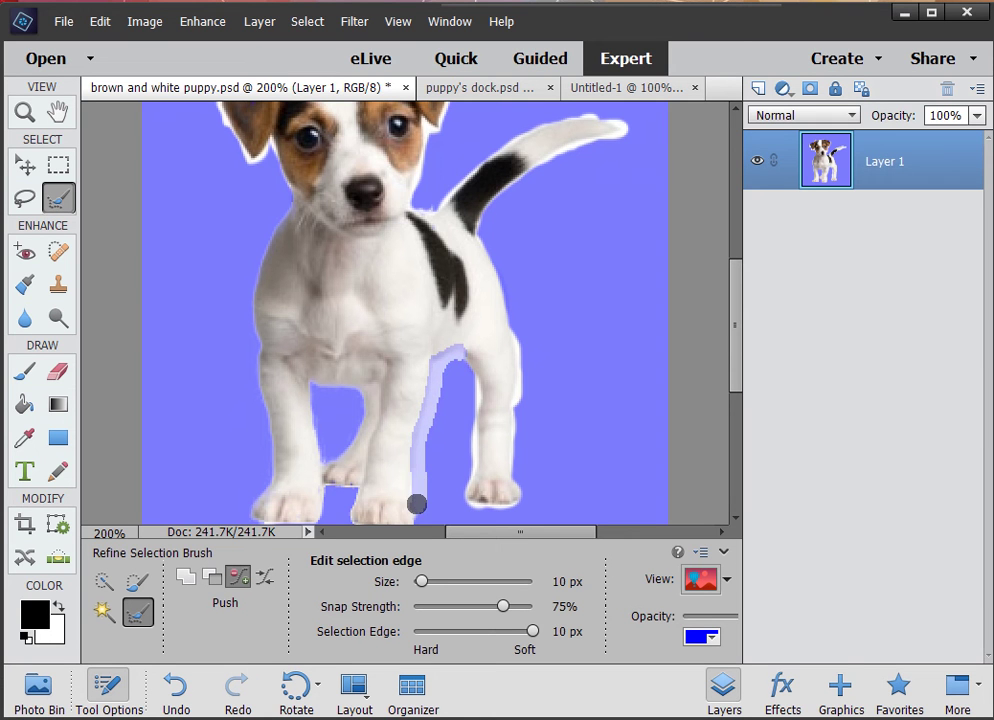
{"action": "mouse_move", "coordinate": [458, 347]}
{"action": "left_mouse_down"}
{"action": "mouse_move", "coordinate": [479, 407]}
{"action": "mouse_move", "coordinate": [472, 496]}
{"action": "mouse_move", "coordinate": [491, 510]}
{"action": "mouse_move", "coordinate": [520, 506]}
{"action": "mouse_move", "coordinate": [527, 496]}
{"action": "mouse_move", "coordinate": [505, 475]}
{"action": "mouse_move", "coordinate": [521, 373]}
{"action": "mouse_move", "coordinate": [508, 317]}
{"action": "left_mouse_up"}
Refine the selection edges around the middle and left paws
{"action": "scroll", "coordinate": [538, 433], "scroll_direction": "down", "scroll_amount": 2}
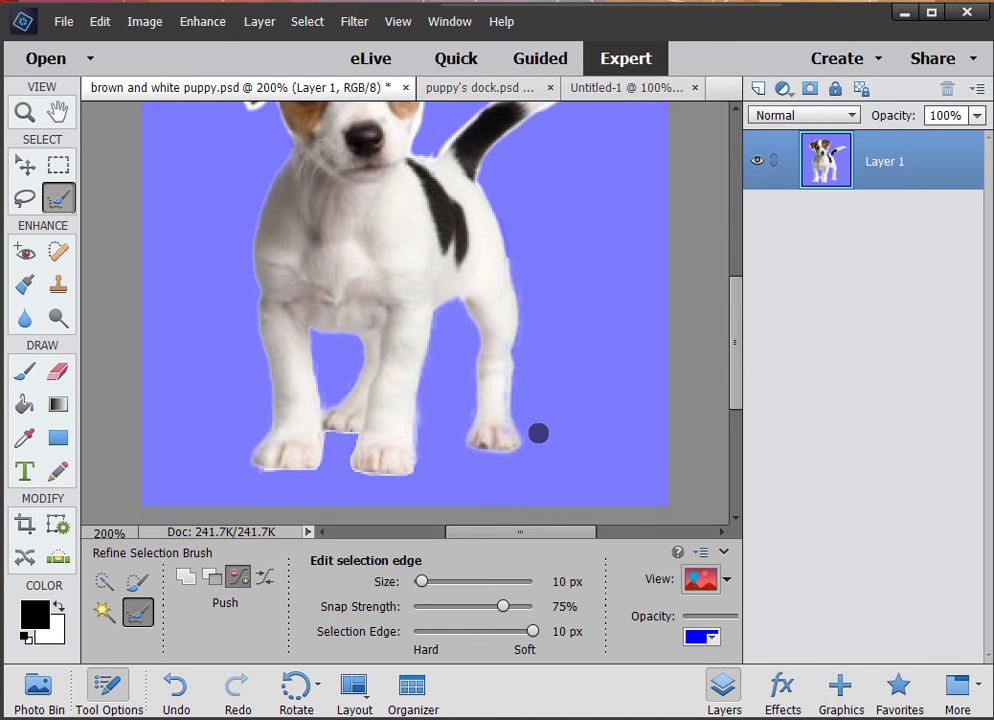
{"action": "scroll", "coordinate": [538, 433], "scroll_direction": "down", "scroll_amount": 2}
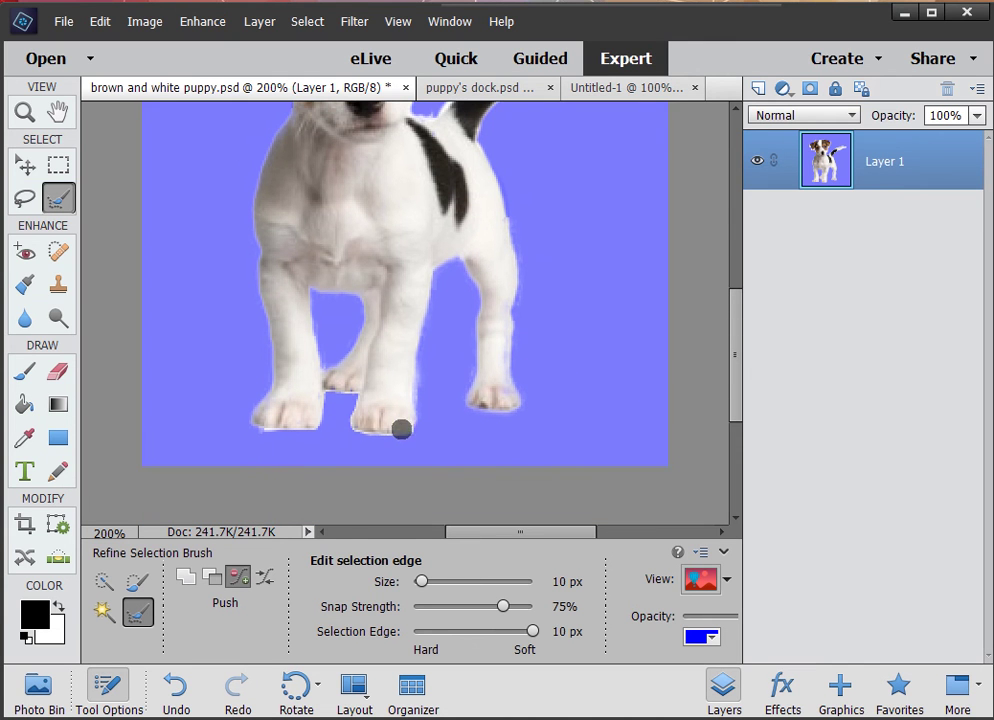
{"action": "mouse_move", "coordinate": [421, 382]}
{"action": "left_mouse_down"}
{"action": "mouse_move", "coordinate": [420, 421]}
{"action": "mouse_move", "coordinate": [369, 435]}
{"action": "mouse_move", "coordinate": [322, 419]}
{"action": "mouse_move", "coordinate": [316, 431]}
{"action": "mouse_move", "coordinate": [260, 435]}
{"action": "left_mouse_up"}
{"action": "scroll", "coordinate": [382, 466], "scroll_direction": "up", "scroll_amount": 1}
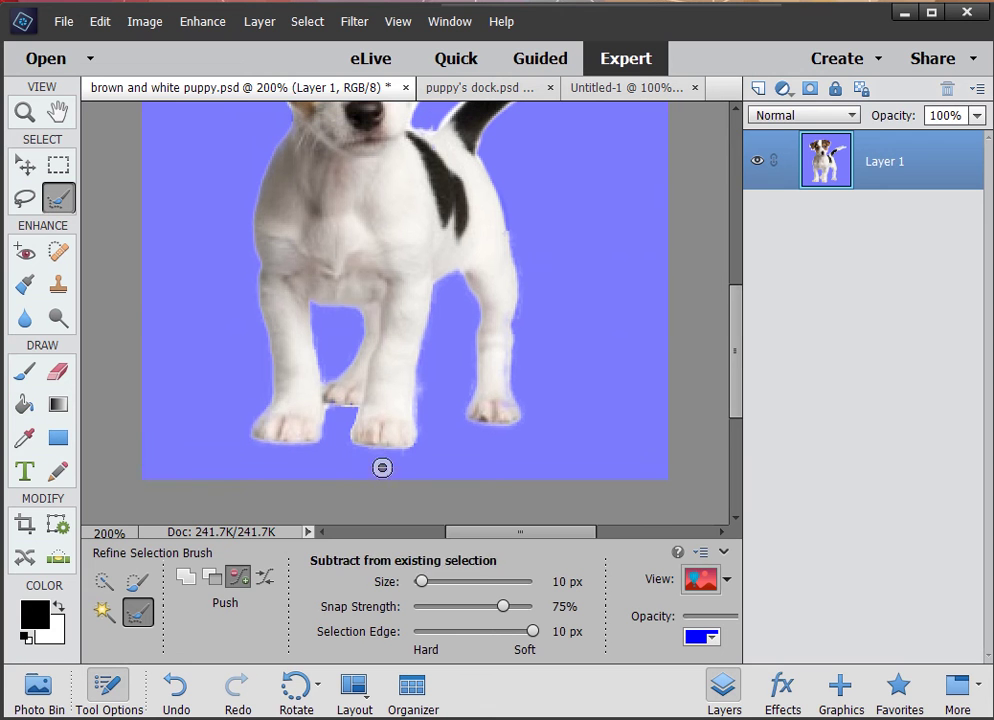
{"action": "mouse_move", "coordinate": [325, 409]}
{"action": "left_mouse_down"}
{"action": "mouse_move", "coordinate": [324, 422]}
{"action": "mouse_move", "coordinate": [320, 404]}
{"action": "mouse_move", "coordinate": [360, 421]}
{"action": "left_mouse_up"}
{"action": "scroll", "coordinate": [423, 476], "scroll_direction": "up", "scroll_amount": 8}
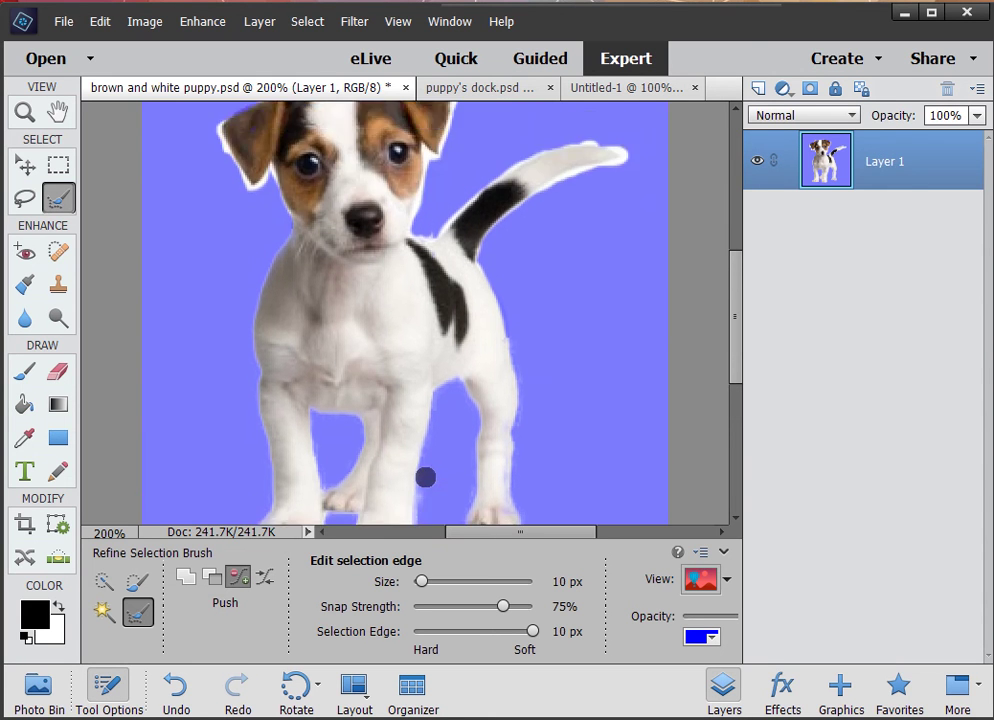
Refine the edge along the neck, back, tail, left ear and across the top of the head
{"action": "mouse_move", "coordinate": [424, 282]}
{"action": "left_mouse_down"}
{"action": "mouse_move", "coordinate": [410, 365]}
{"action": "mouse_move", "coordinate": [424, 372]}
{"action": "mouse_move", "coordinate": [515, 290]}
{"action": "mouse_move", "coordinate": [578, 274]}
{"action": "mouse_move", "coordinate": [625, 287]}
{"action": "mouse_move", "coordinate": [608, 305]}
{"action": "mouse_move", "coordinate": [538, 326]}
{"action": "left_mouse_up"}
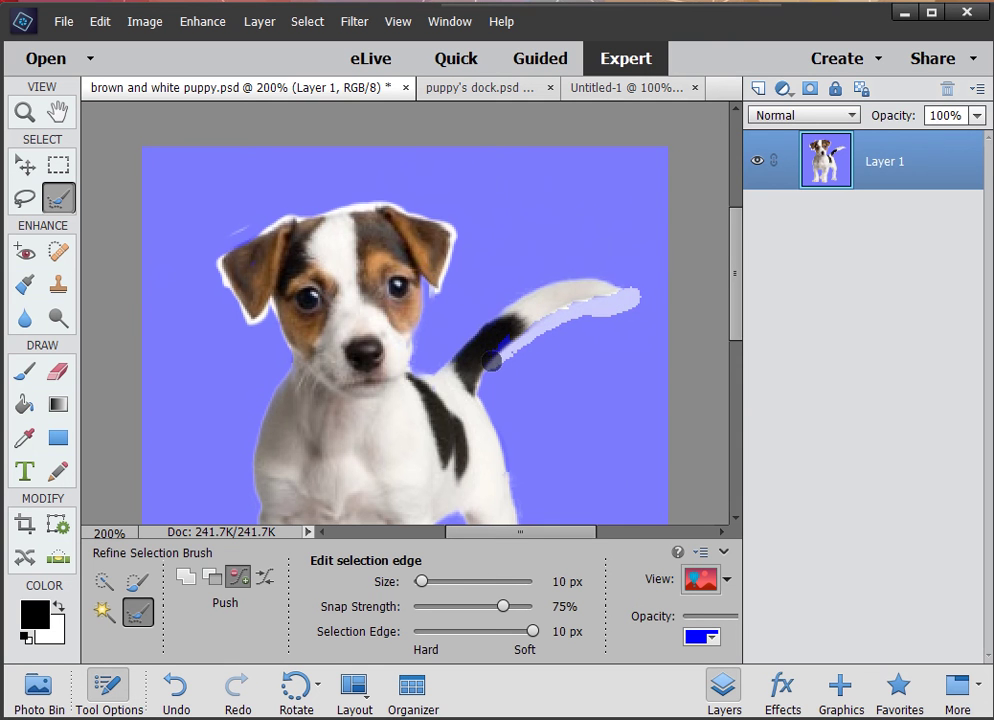
{"action": "mouse_move", "coordinate": [475, 390]}
{"action": "left_mouse_down"}
{"action": "mouse_move", "coordinate": [493, 408]}
{"action": "mouse_move", "coordinate": [512, 474]}
{"action": "left_mouse_up"}
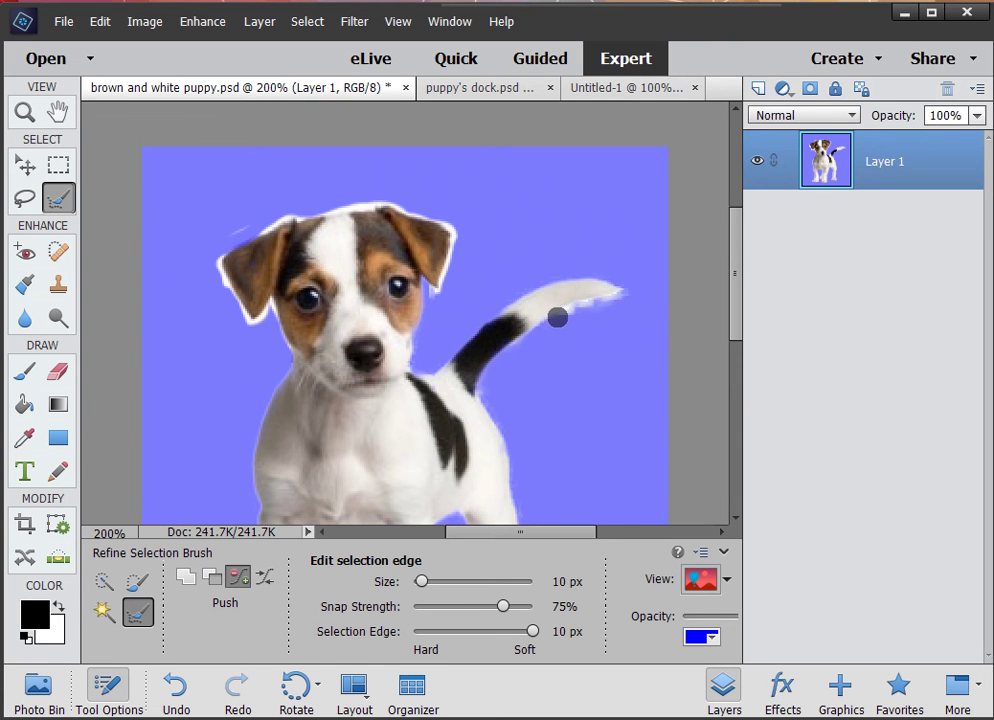
{"action": "mouse_move", "coordinate": [522, 340]}
{"action": "left_mouse_down"}
{"action": "mouse_move", "coordinate": [572, 301]}
{"action": "mouse_move", "coordinate": [612, 290]}
{"action": "left_mouse_up"}
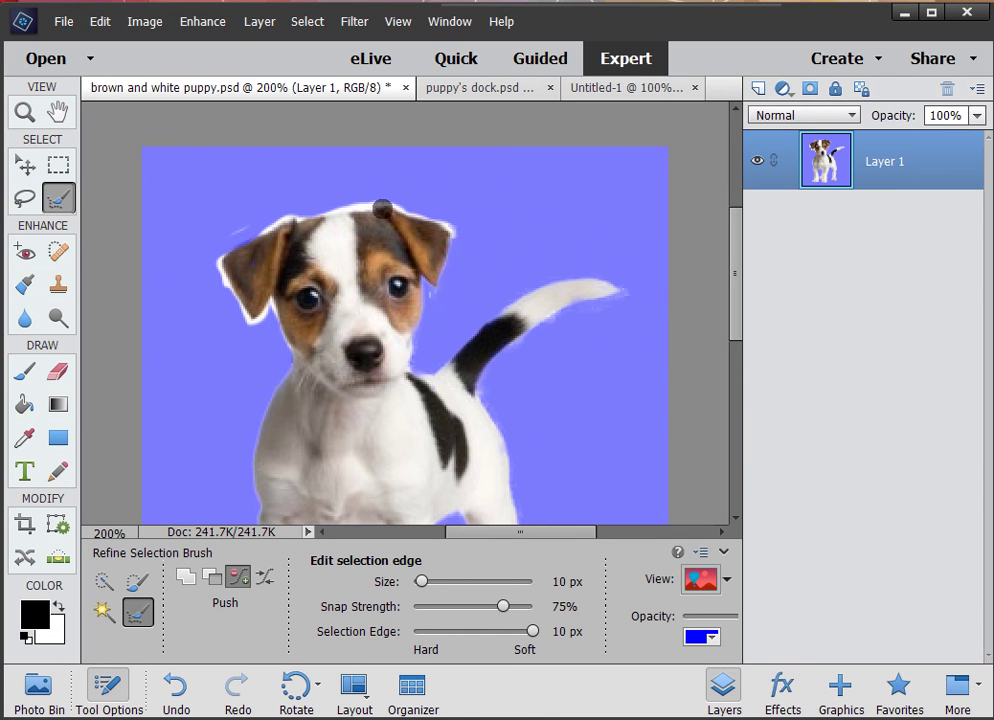
{"action": "mouse_move", "coordinate": [382, 208]}
{"action": "left_mouse_down"}
{"action": "mouse_move", "coordinate": [357, 211]}
{"action": "mouse_move", "coordinate": [382, 202]}
{"action": "mouse_move", "coordinate": [424, 215]}
{"action": "mouse_move", "coordinate": [452, 245]}
{"action": "left_mouse_up"}
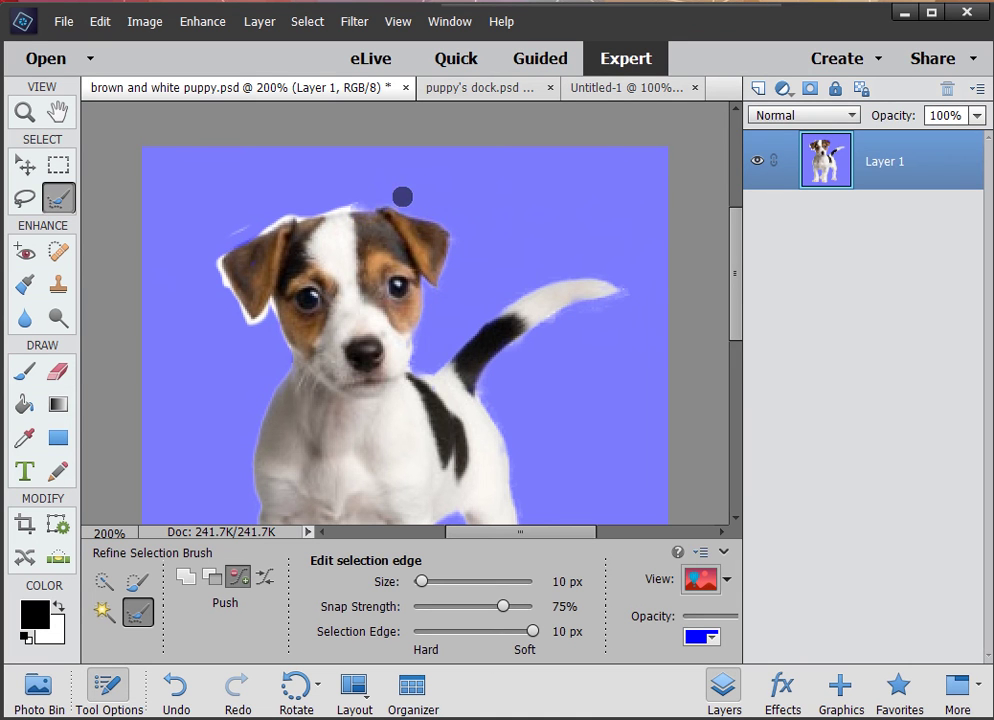
{"action": "mouse_move", "coordinate": [366, 210]}
{"action": "left_mouse_down"}
{"action": "mouse_move", "coordinate": [309, 224]}
{"action": "mouse_move", "coordinate": [276, 213]}
{"action": "mouse_move", "coordinate": [218, 264]}
{"action": "mouse_move", "coordinate": [234, 270]}
{"action": "mouse_move", "coordinate": [235, 235]}
{"action": "left_mouse_up"}
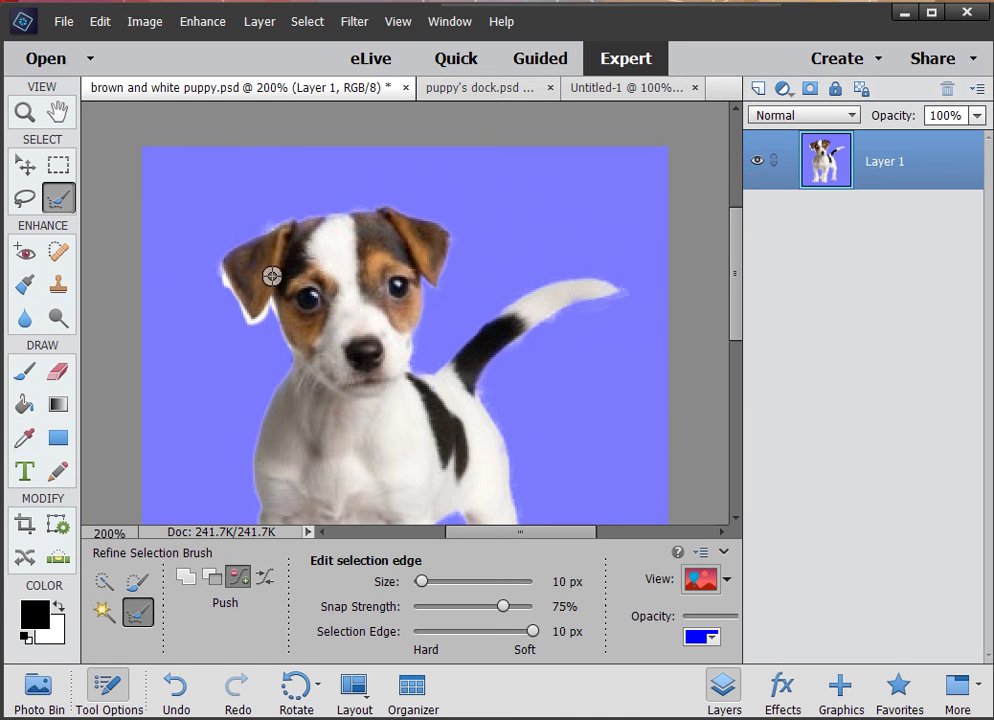
{"action": "mouse_move", "coordinate": [218, 275]}
{"action": "left_mouse_down"}
{"action": "mouse_move", "coordinate": [248, 327]}
{"action": "mouse_move", "coordinate": [270, 298]}
{"action": "mouse_move", "coordinate": [288, 343]}
{"action": "left_mouse_up"}
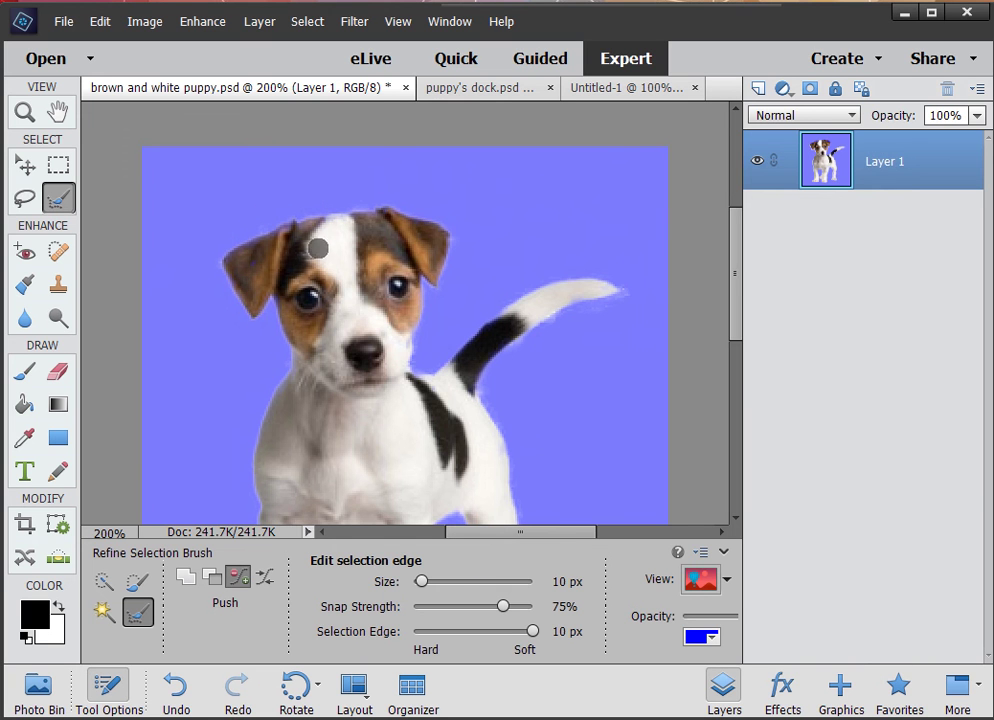
{"action": "left_click_drag", "start_coordinate": [258, 231], "coordinate": [350, 203]}
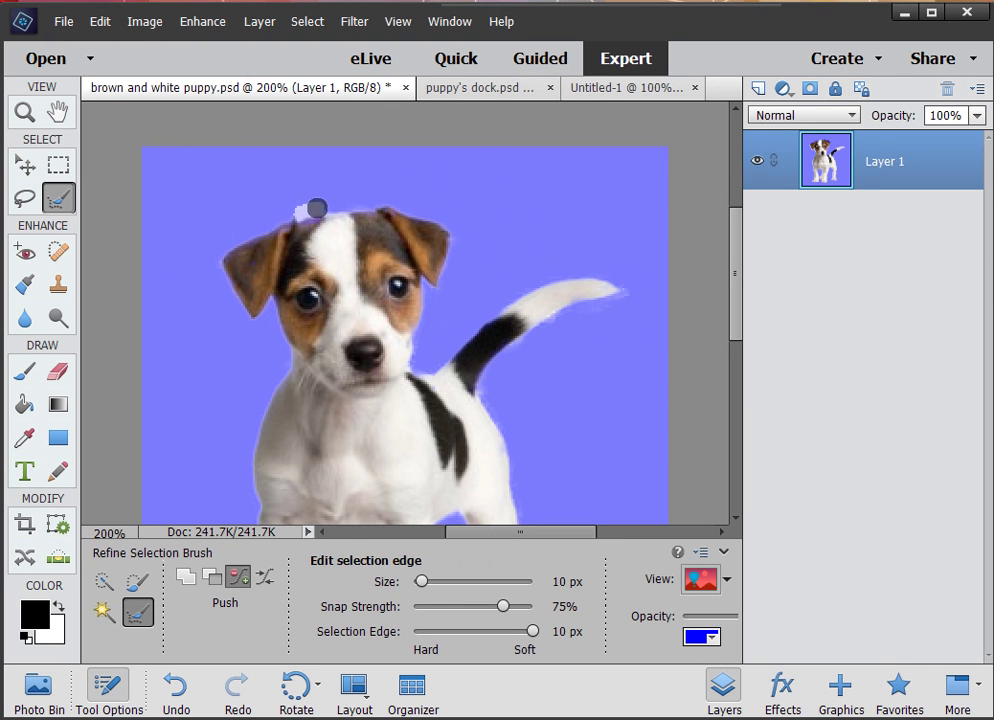
{"action": "mouse_move", "coordinate": [316, 208]}
{"action": "left_mouse_down"}
{"action": "mouse_move", "coordinate": [374, 199]}
{"action": "mouse_move", "coordinate": [312, 209]}
{"action": "mouse_move", "coordinate": [344, 211]}
{"action": "left_mouse_up"}
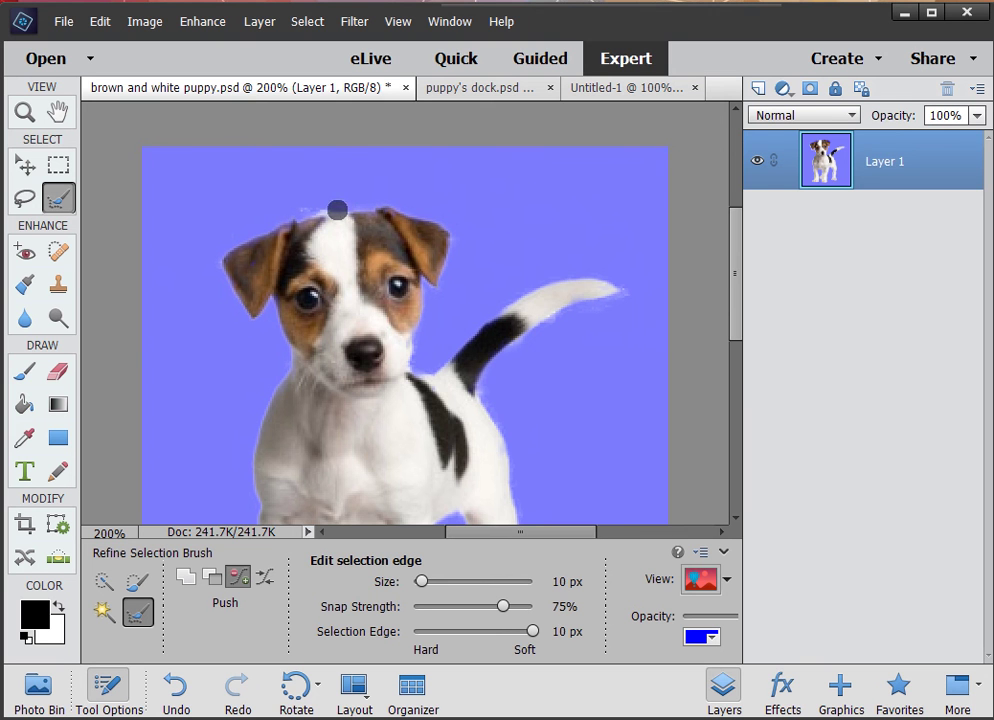
Alt-brush with the Refine Selection Brush to trim white background along the tail
{"action": "left_click", "coordinate": [135, 584]}
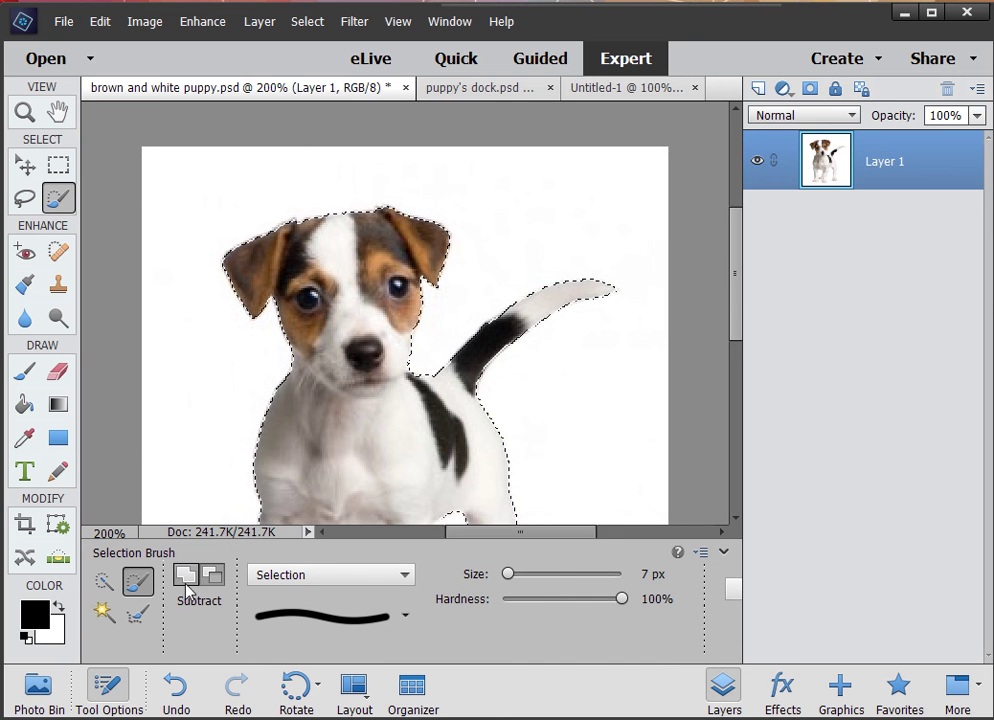
{"action": "scroll", "coordinate": [225, 540], "scroll_direction": "down", "scroll_amount": 1}
{"action": "scroll", "coordinate": [240, 525], "scroll_direction": "down", "scroll_amount": 2}
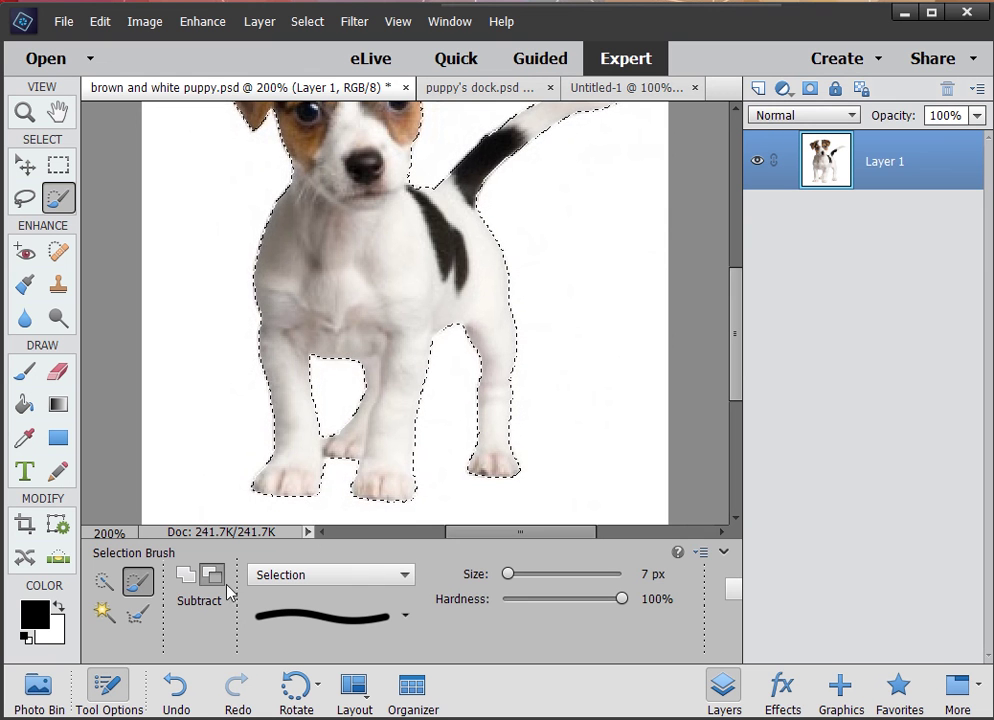
{"action": "left_click", "coordinate": [138, 611]}
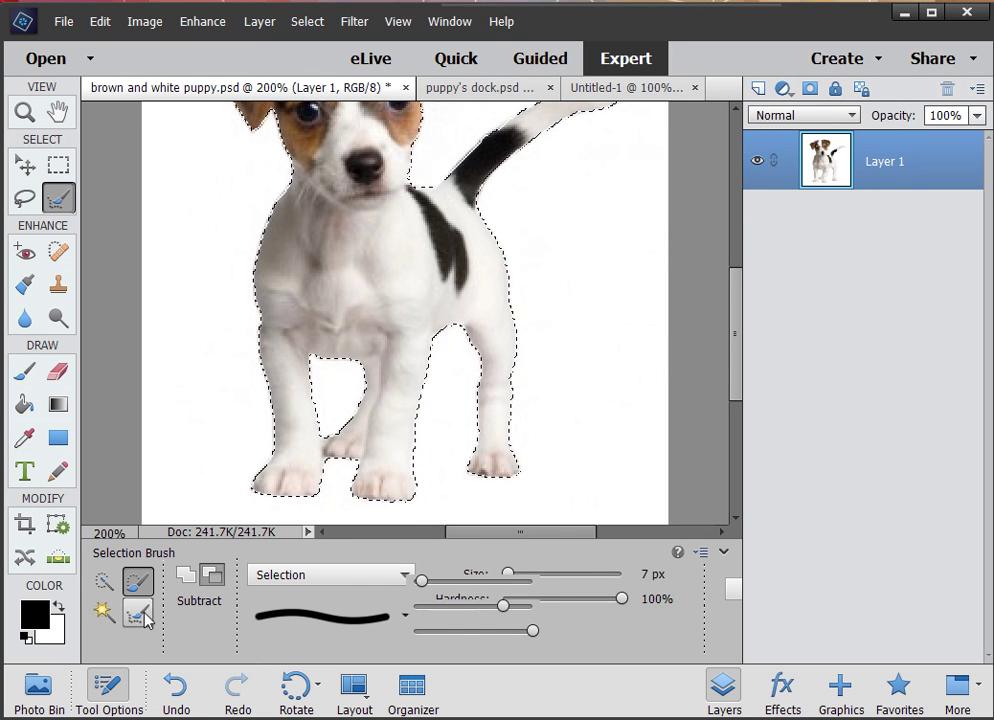
{"action": "scroll", "coordinate": [266, 506], "scroll_direction": "up", "scroll_amount": 2}
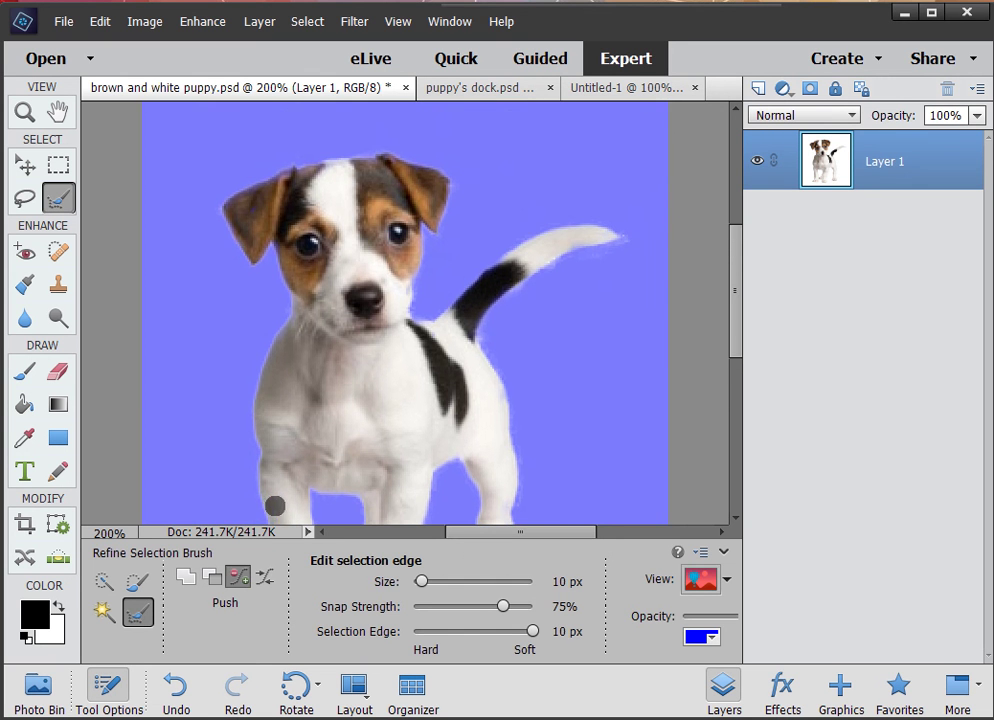
{"action": "scroll", "coordinate": [266, 510], "scroll_direction": "up", "scroll_amount": 1}
{"action": "scroll", "coordinate": [526, 335], "scroll_direction": "down", "scroll_amount": 4}
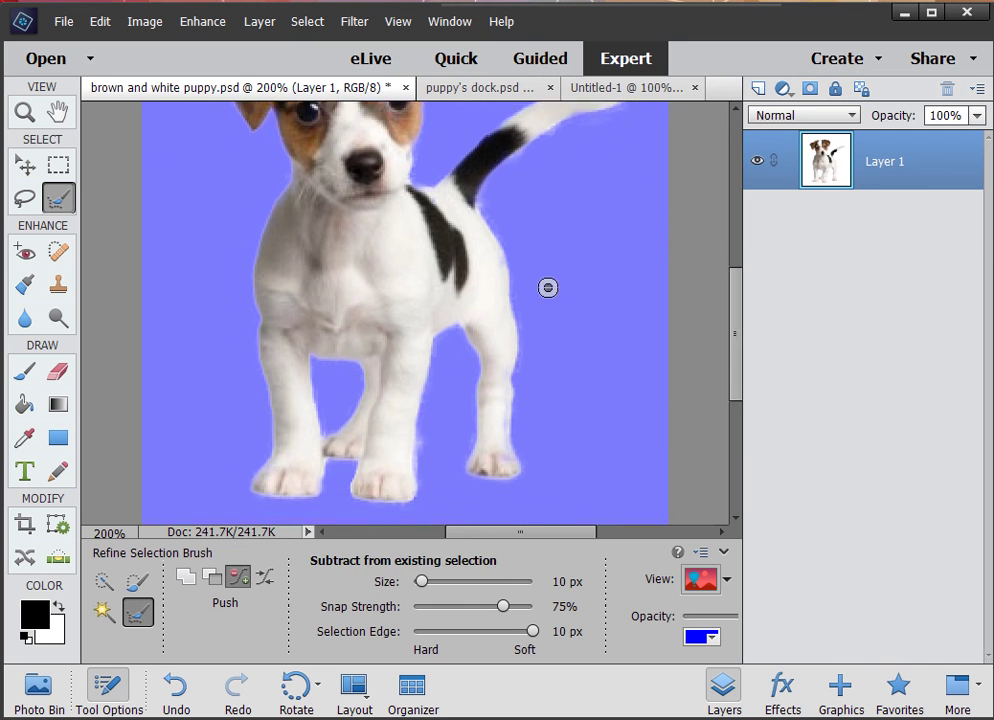
{"action": "scroll", "coordinate": [555, 250], "scroll_direction": "up", "scroll_amount": 1}
{"action": "key", "text": "alt"}
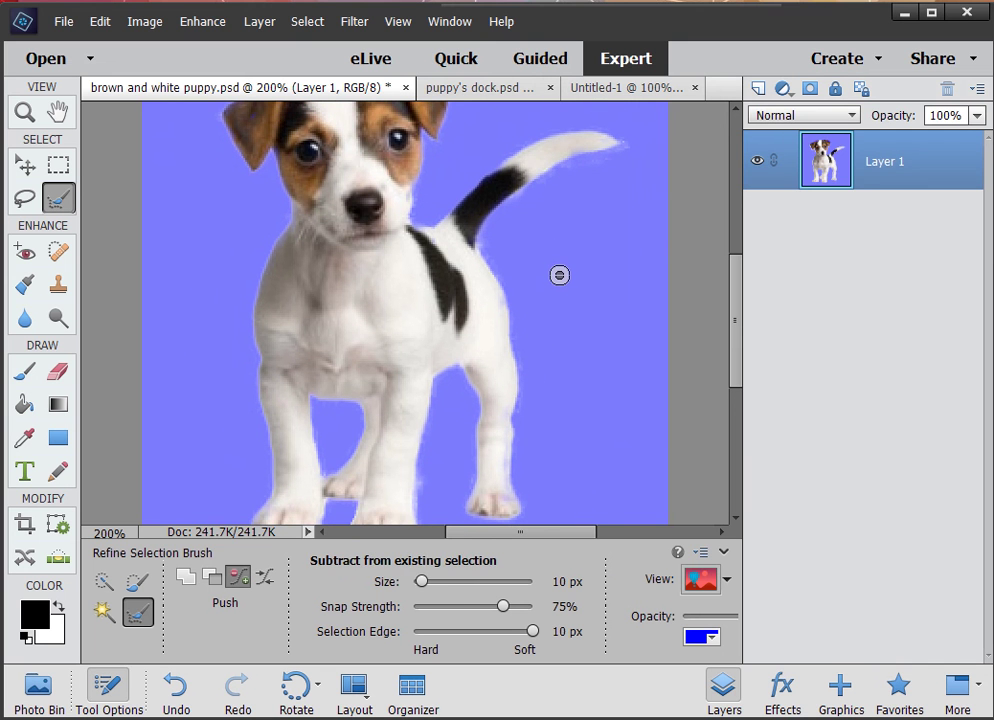
{"action": "left_click_drag", "start_coordinate": [566, 164], "coordinate": [532, 193]}
{"action": "key", "text": "alt"}
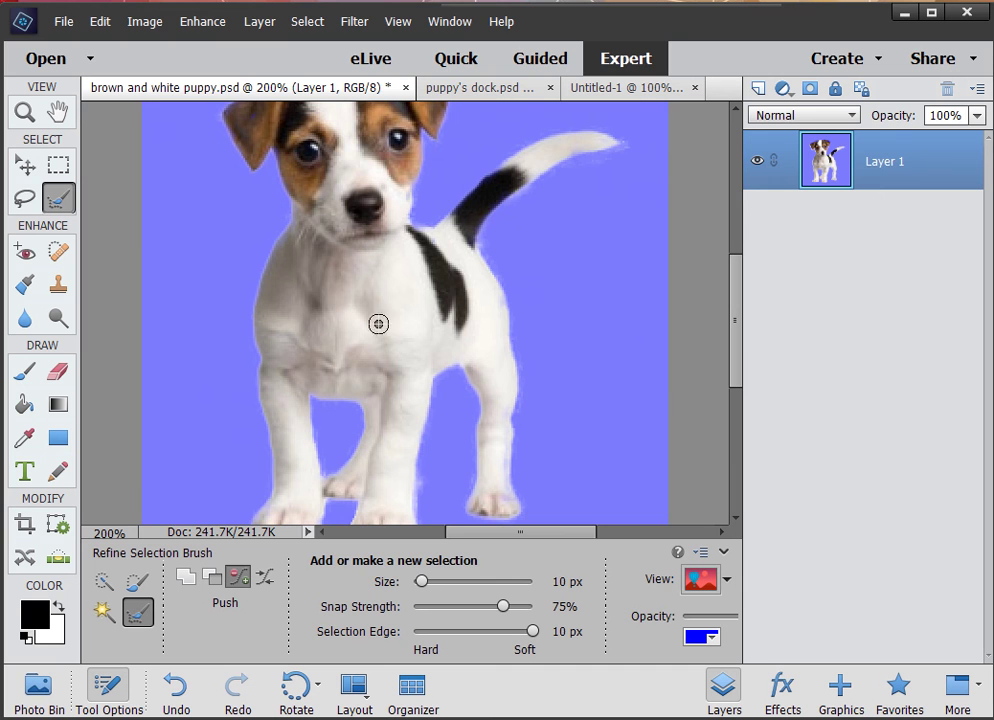
With the Selection Brush, remove background around the back paw between the front legs
{"action": "scroll", "coordinate": [349, 505], "scroll_direction": "down", "scroll_amount": 2}
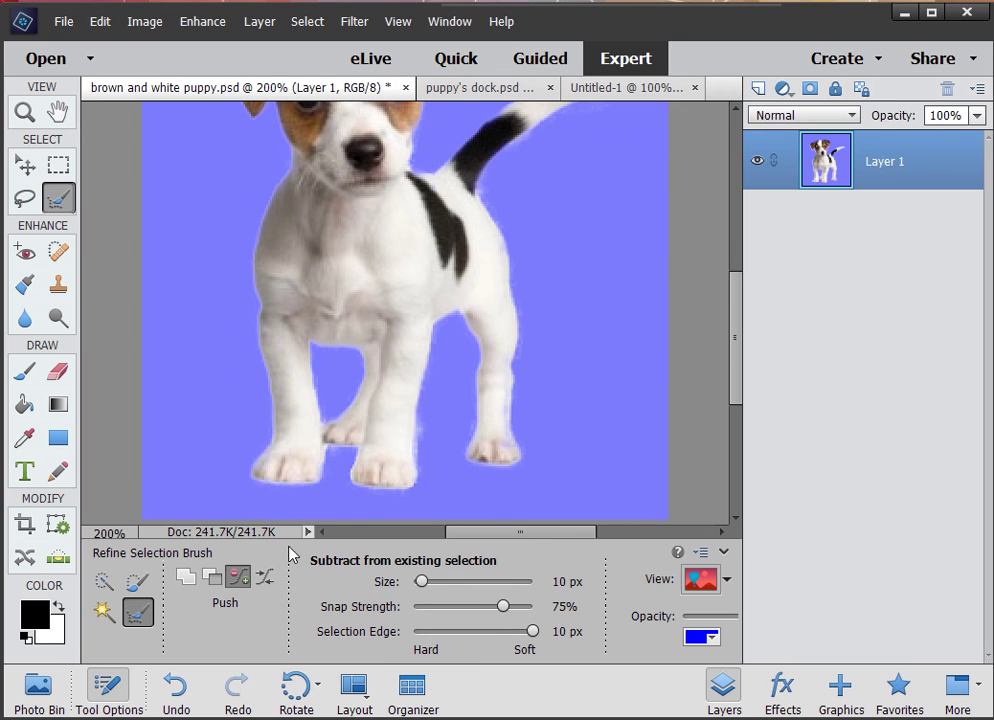
{"action": "key", "text": "a"}
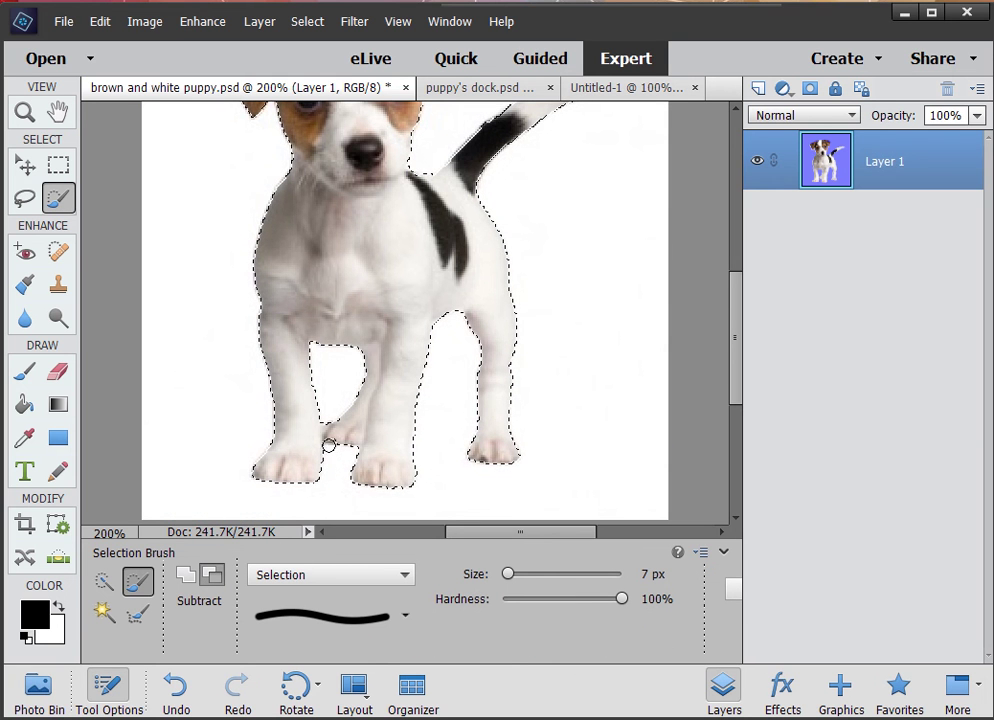
{"action": "left_click_drag", "start_coordinate": [328, 445], "coordinate": [333, 465]}
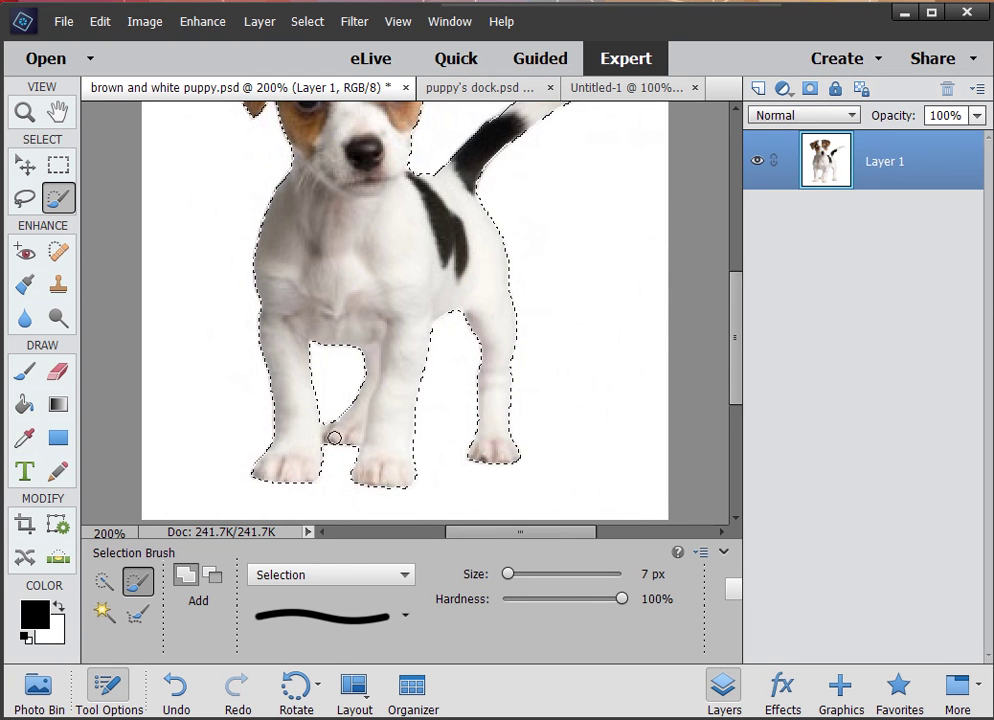
{"action": "scroll", "coordinate": [424, 390], "scroll_direction": "up", "scroll_amount": 5}
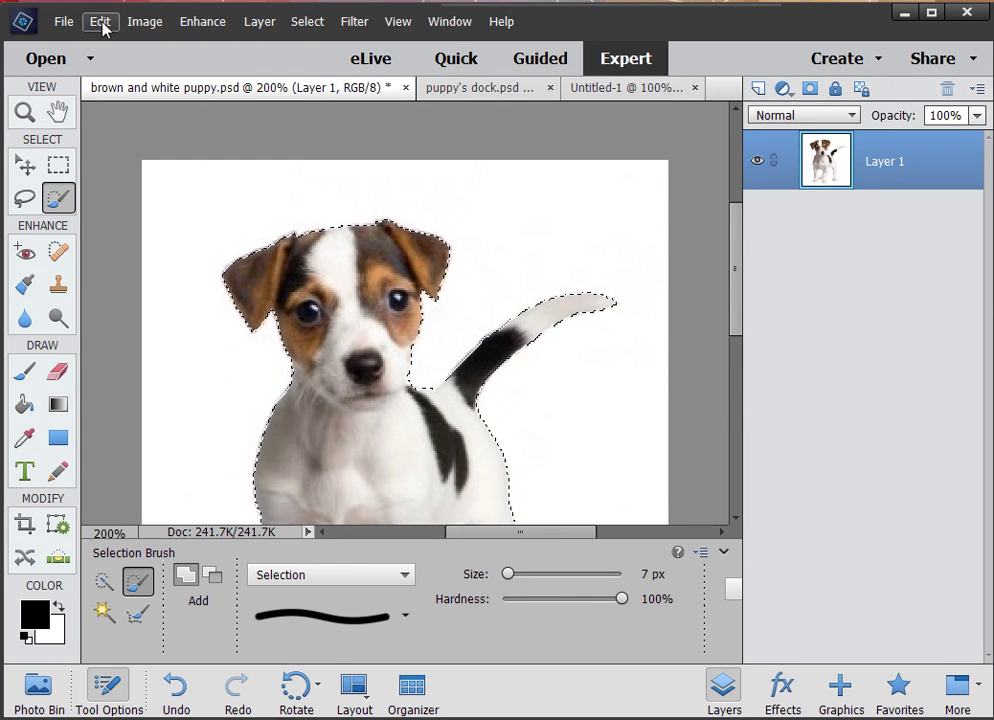
Copy the selected puppy and bring up the puppy's dock.psd canoe photo
{"action": "left_click", "coordinate": [103, 22]}
{"action": "left_click", "coordinate": [125, 127]}
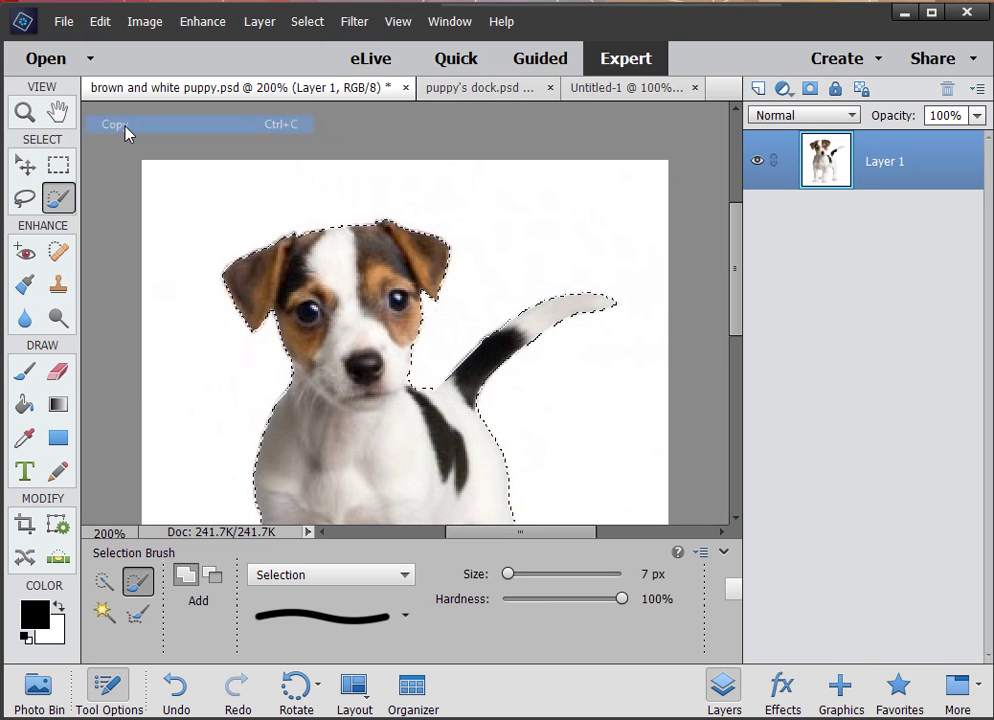
{"action": "left_click", "coordinate": [482, 88]}
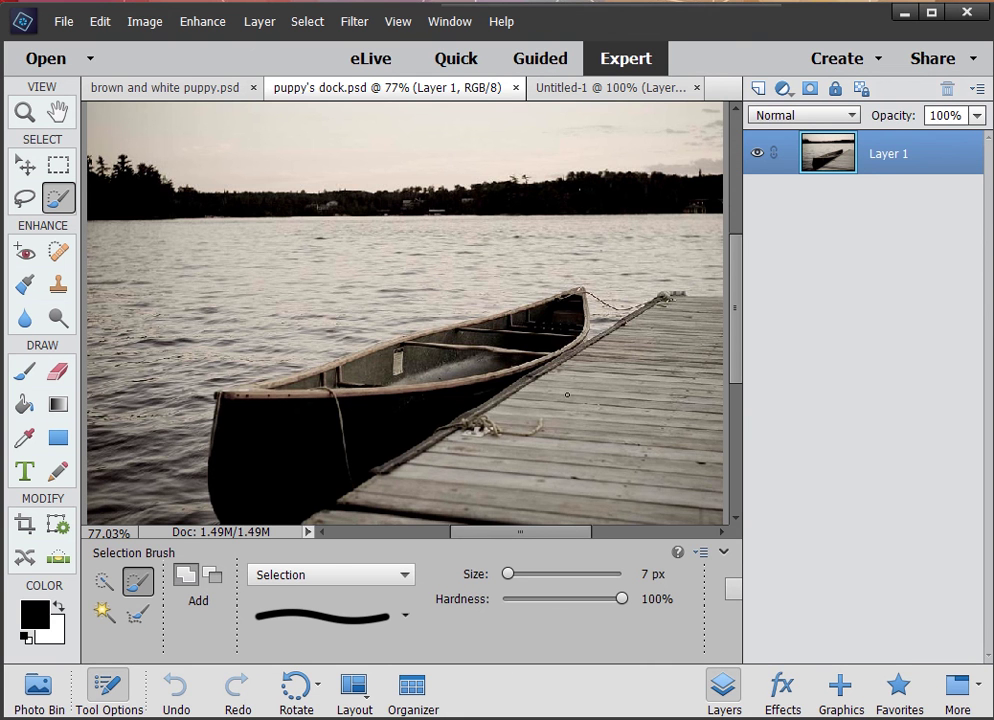
Zoom out to fit the dock photo and paste the puppy in as Layer 2
{"action": "key", "text": "ctrl+minus"}
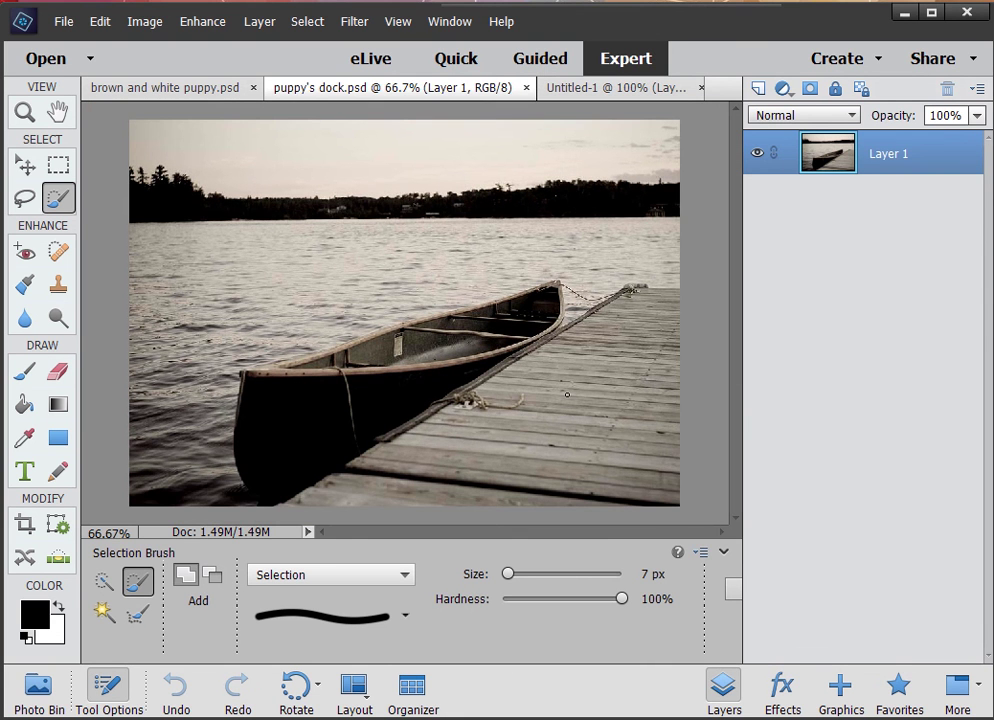
{"action": "left_click", "coordinate": [100, 21]}
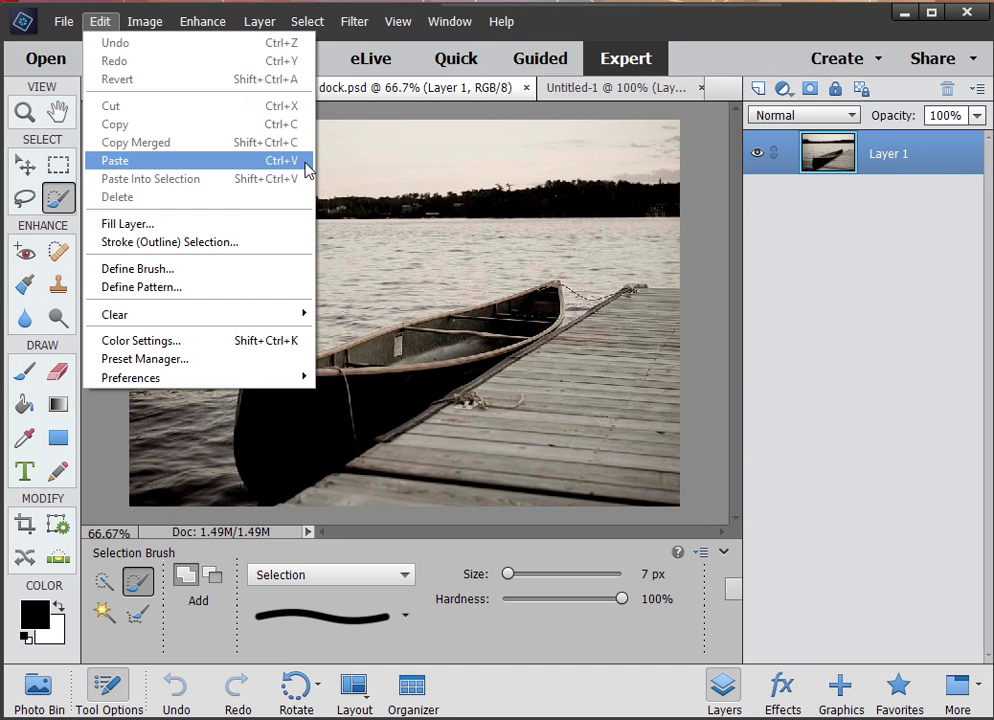
{"action": "left_click", "coordinate": [306, 170]}
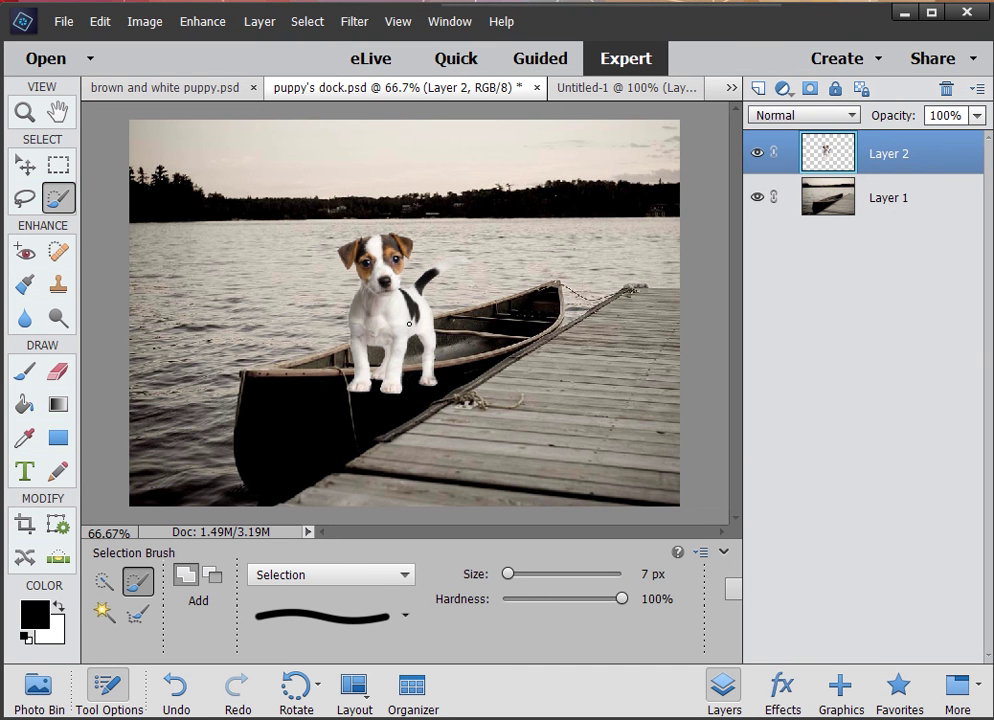
Move the puppy onto the dock beside the canoe, scale it to 69.90%, and commit
{"action": "left_click", "coordinate": [27, 166]}
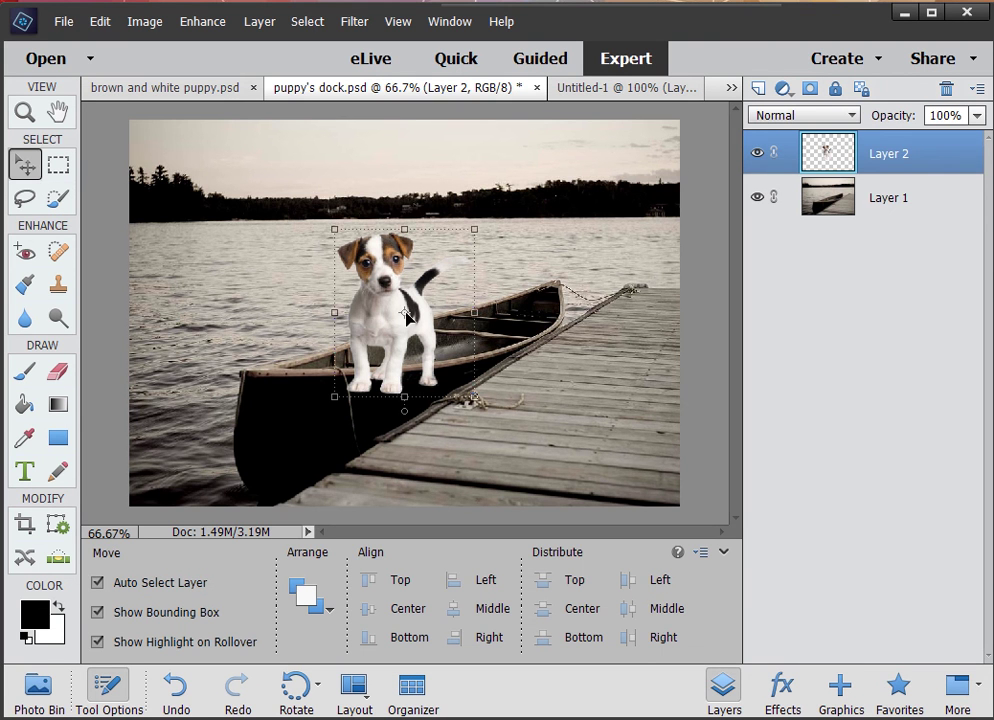
{"action": "left_click_drag", "start_coordinate": [405, 313], "coordinate": [430, 409]}
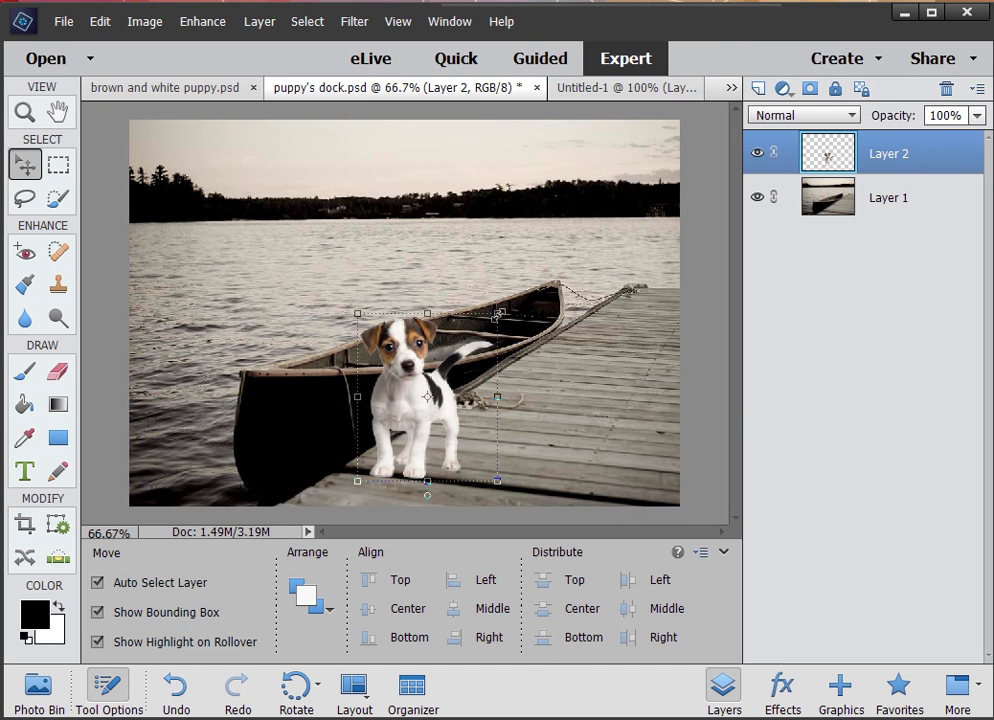
{"action": "left_click_drag", "start_coordinate": [498, 314], "coordinate": [456, 363]}
{"action": "left_click_drag", "start_coordinate": [404, 427], "coordinate": [420, 416]}
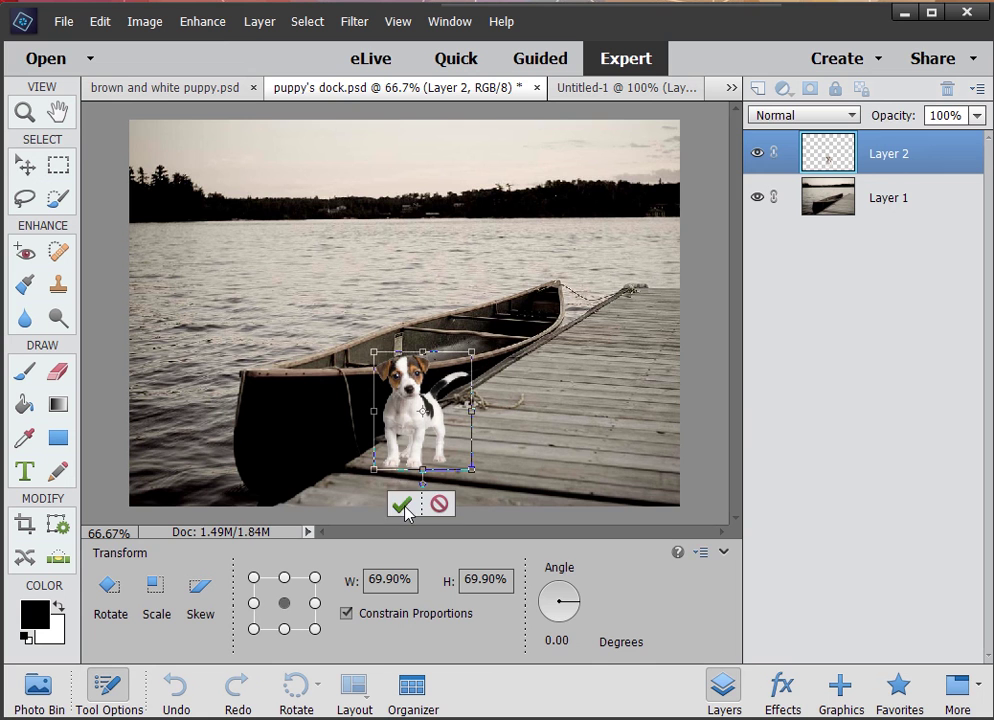
{"action": "left_click", "coordinate": [402, 505]}
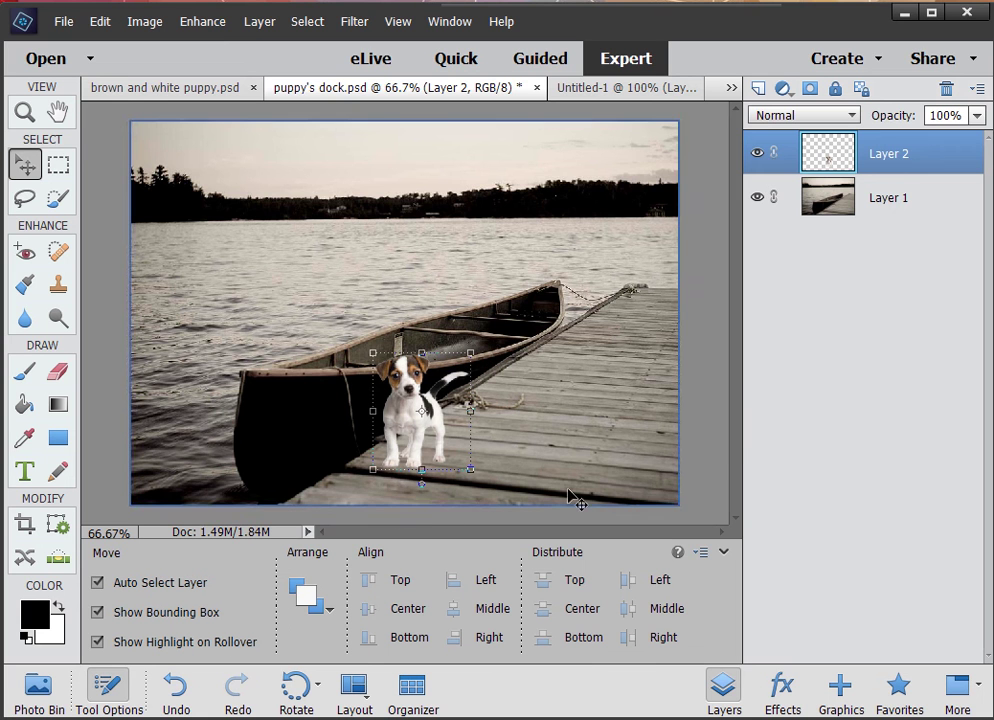
{"action": "left_click", "coordinate": [716, 460]}
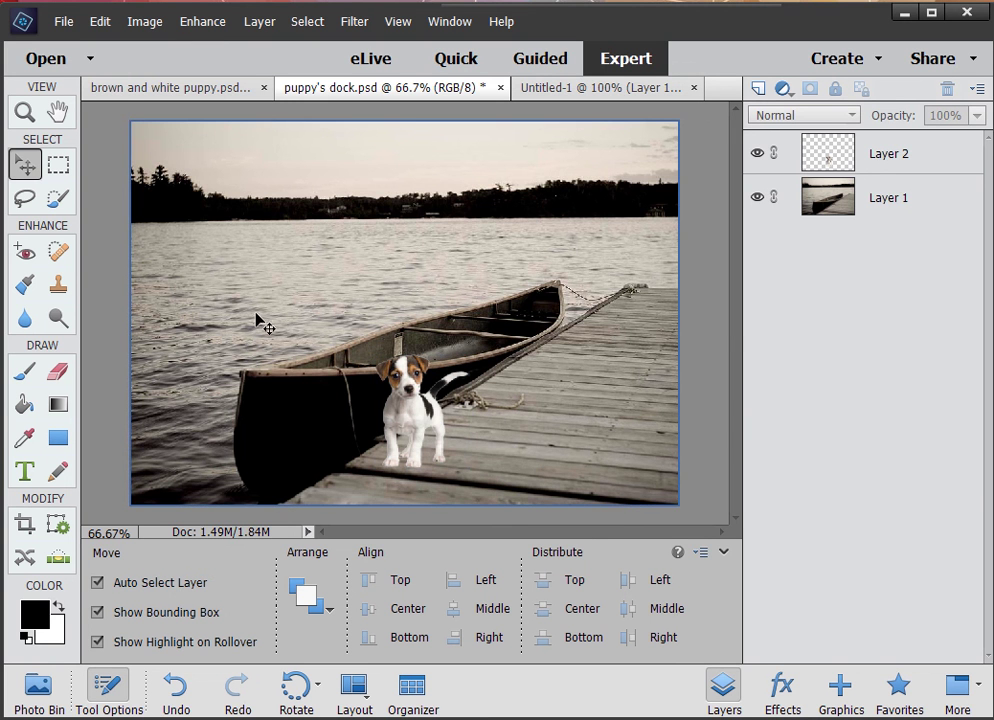
Flatten puppy's dock.psd into a single Background layer, merging the puppy beside the canoe
{"action": "left_click", "coordinate": [212, 89]}
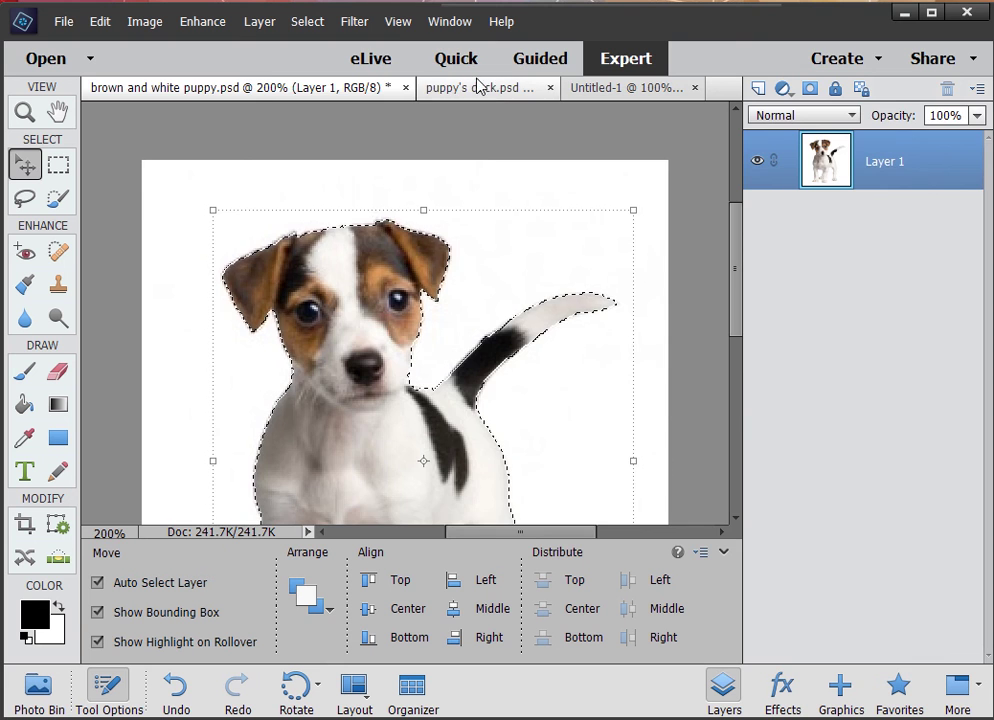
{"action": "left_click_drag", "start_coordinate": [360, 280], "coordinate": [405, 390]}
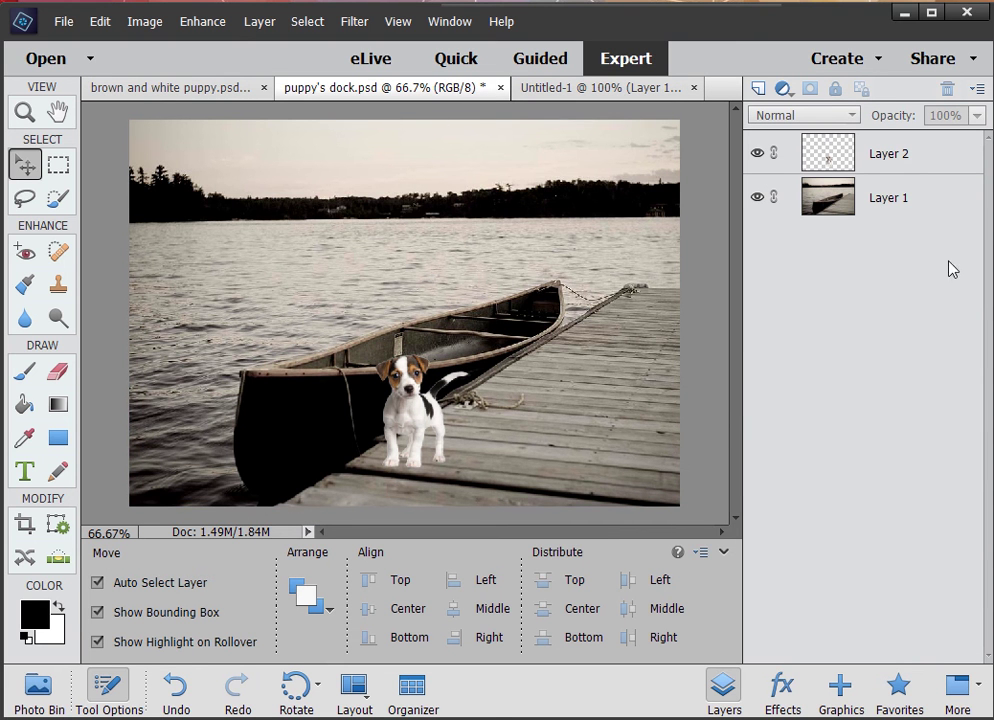
{"action": "left_click", "coordinate": [274, 30]}
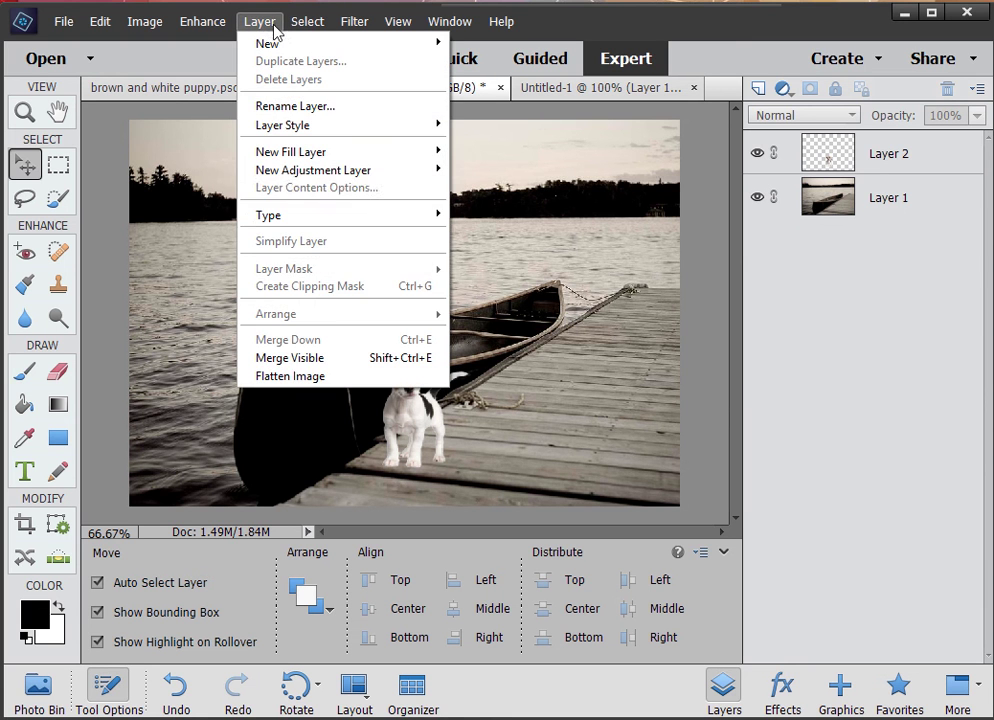
{"action": "left_click", "coordinate": [285, 381]}
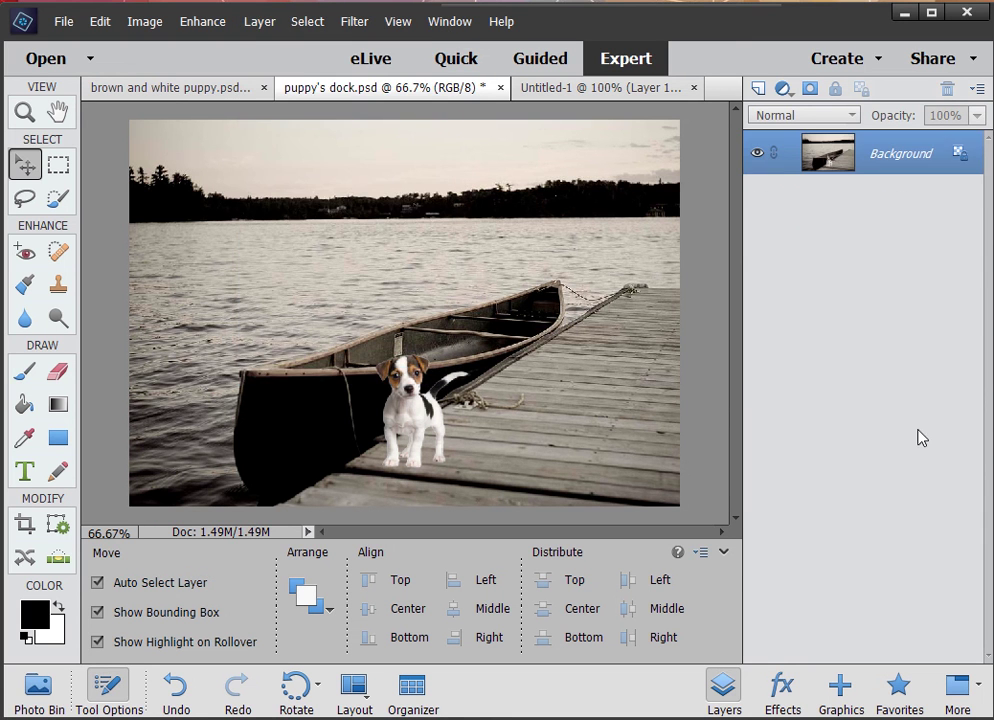